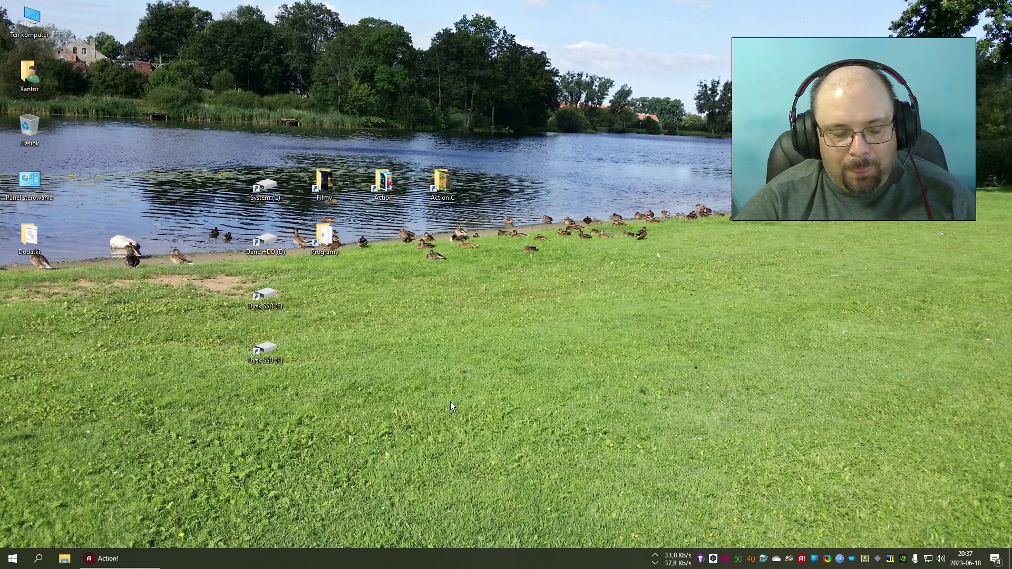
- Find KeyTweak through the Windows search and launch it, allowing it to run with administrator rights
{"action": "left_click", "coordinate": [37, 558]}
{"action": "left_click", "coordinate": [488, 425]}
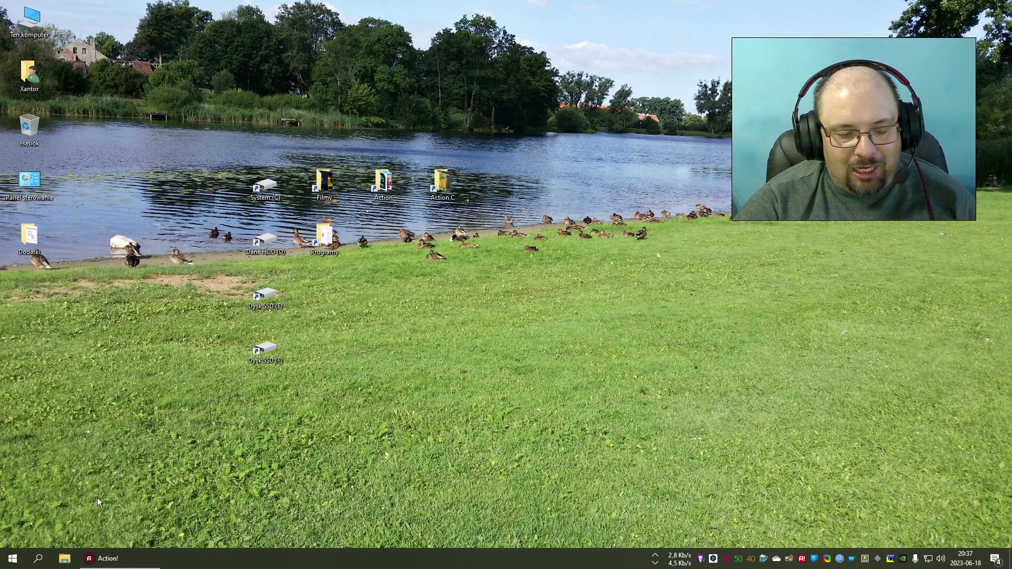
{"action": "left_click", "coordinate": [48, 557]}
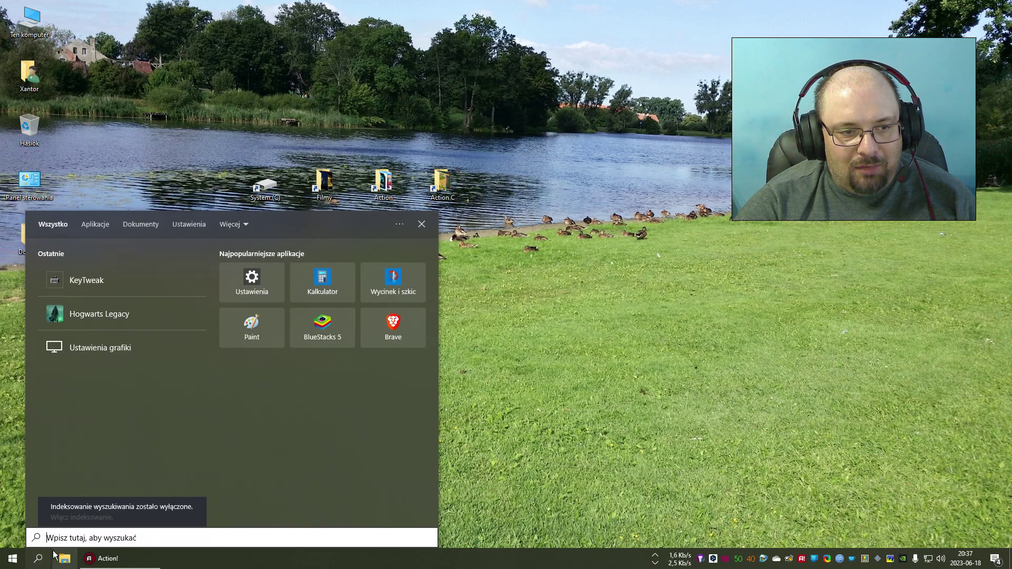
{"action": "type", "text": "key"}
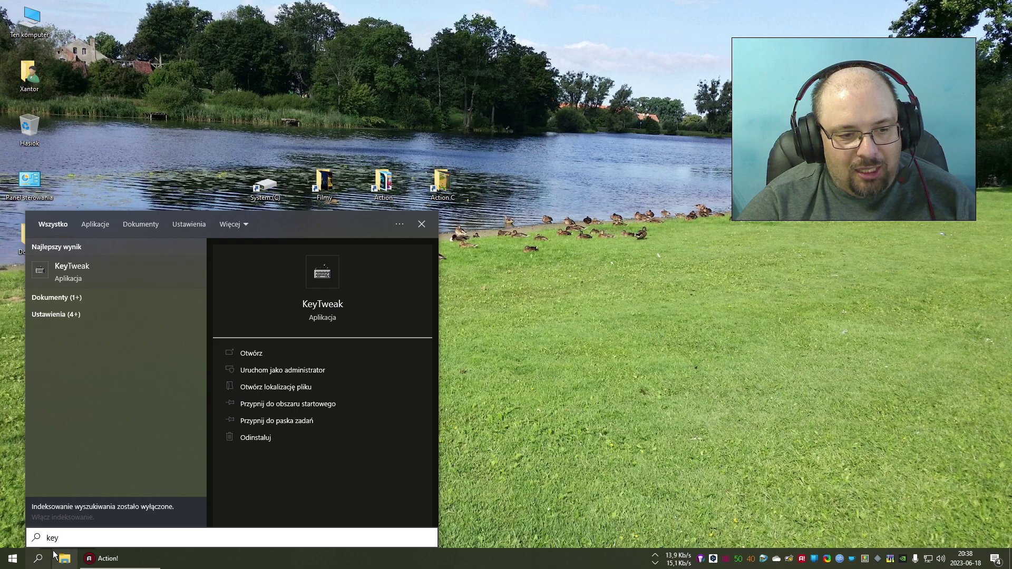
{"action": "type", "text": "t"}
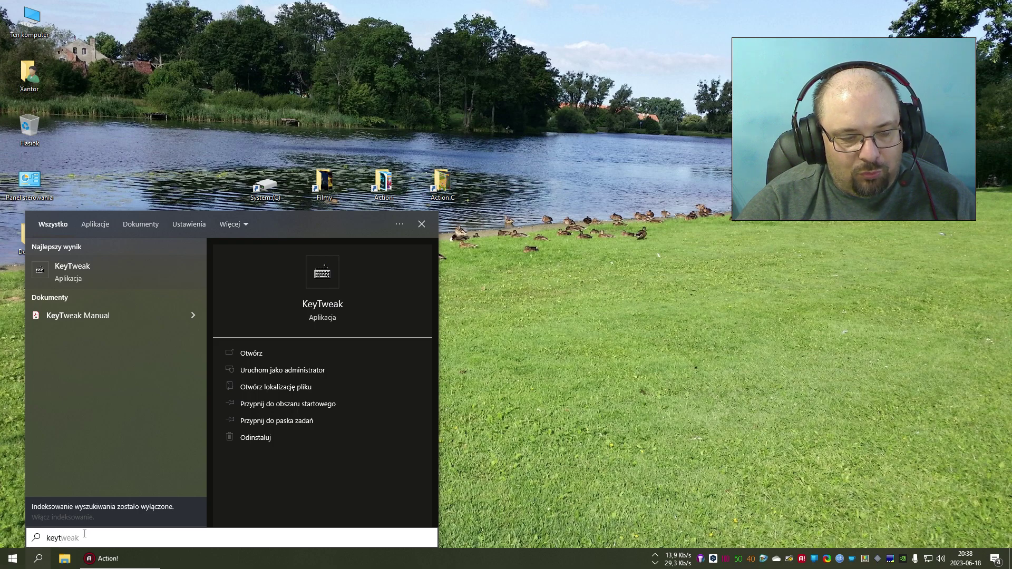
{"action": "left_click", "coordinate": [73, 268]}
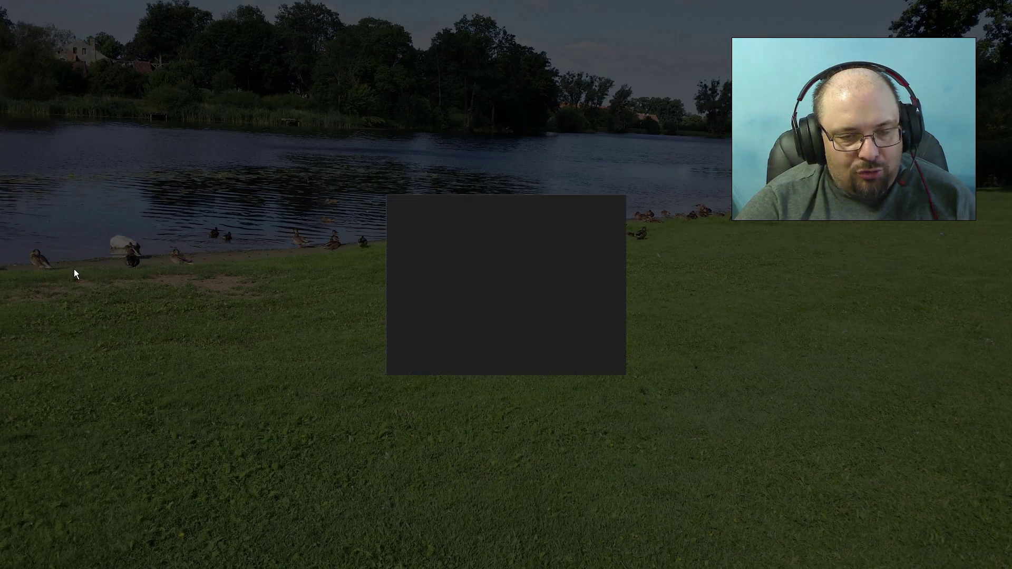
{"action": "left_click", "coordinate": [431, 352]}
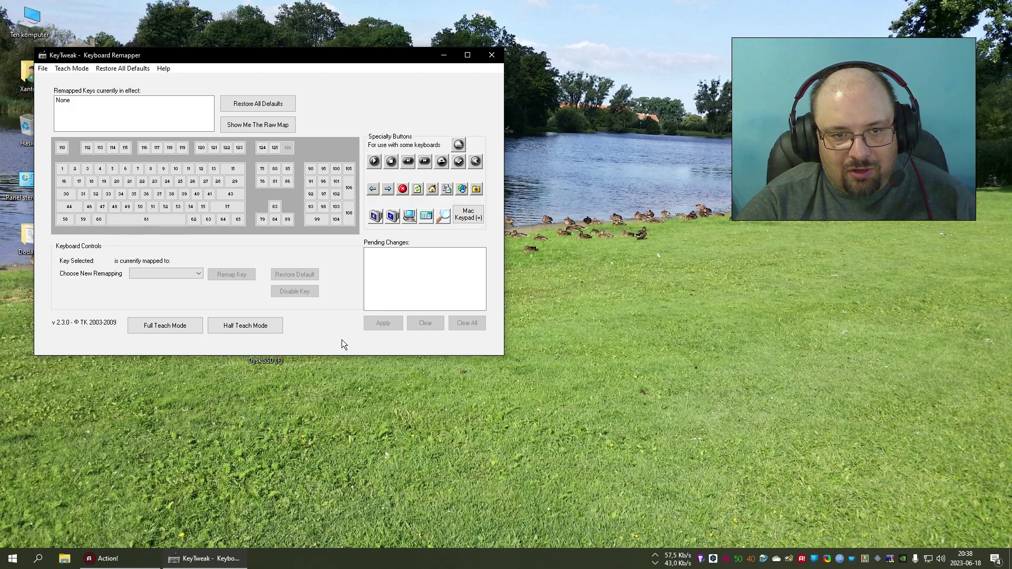
- Remap key 104 (NumPad Delete) to the period character "." and add it to the pending changes
{"action": "left_click", "coordinate": [337, 220]}
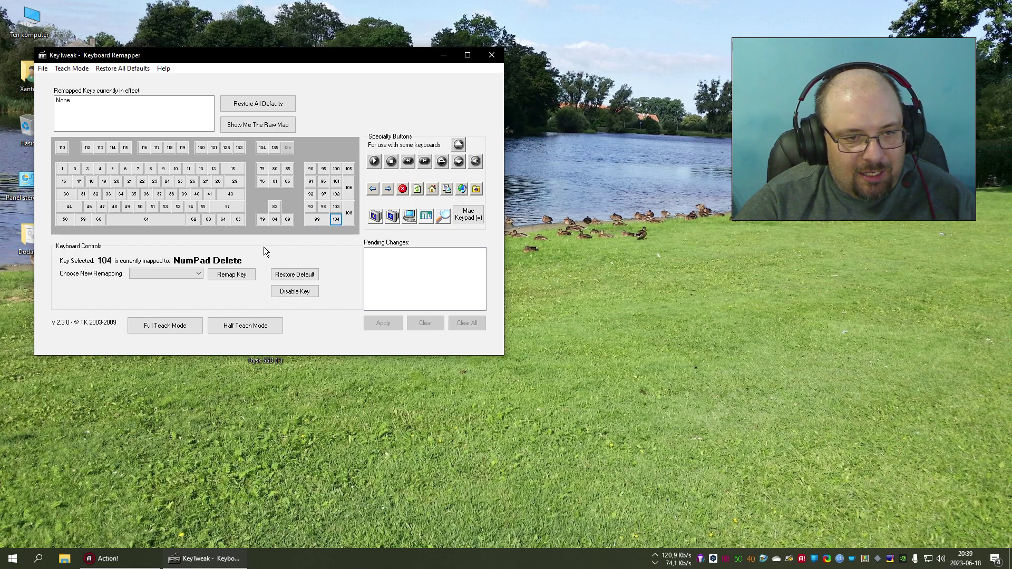
{"action": "left_click", "coordinate": [196, 274]}
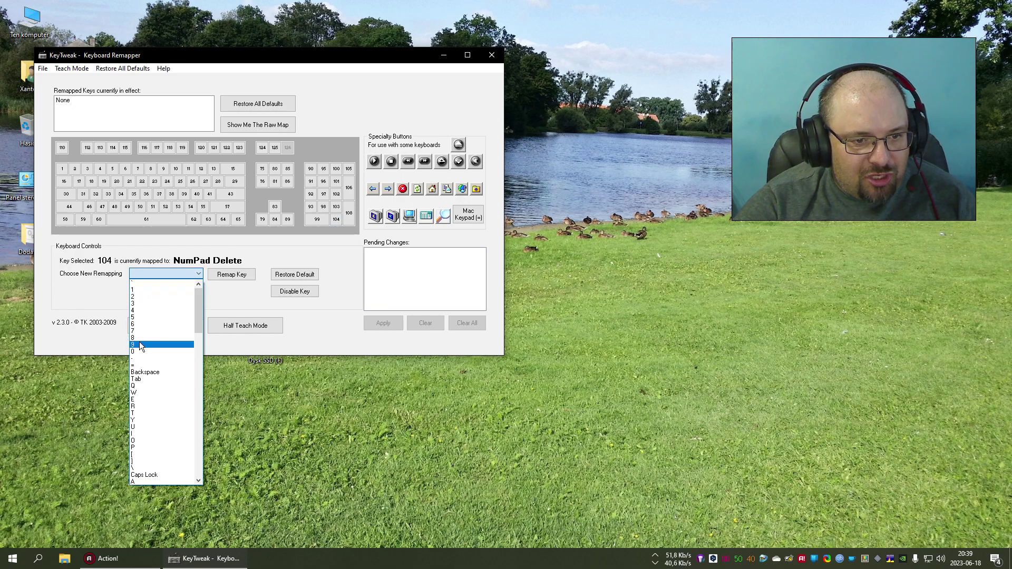
{"action": "left_click_drag", "start_coordinate": [197, 316], "coordinate": [160, 376]}
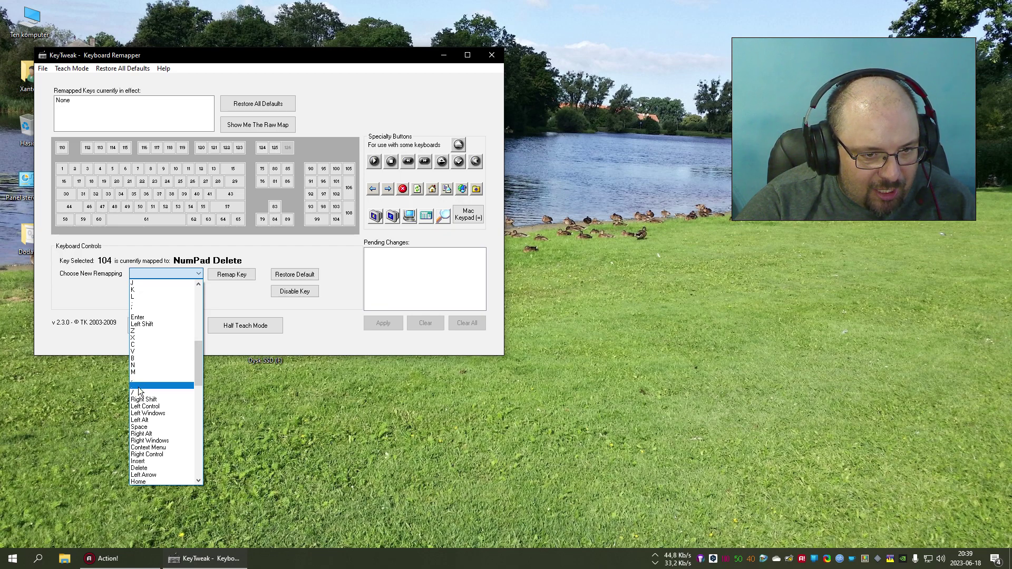
{"action": "left_click", "coordinate": [141, 385]}
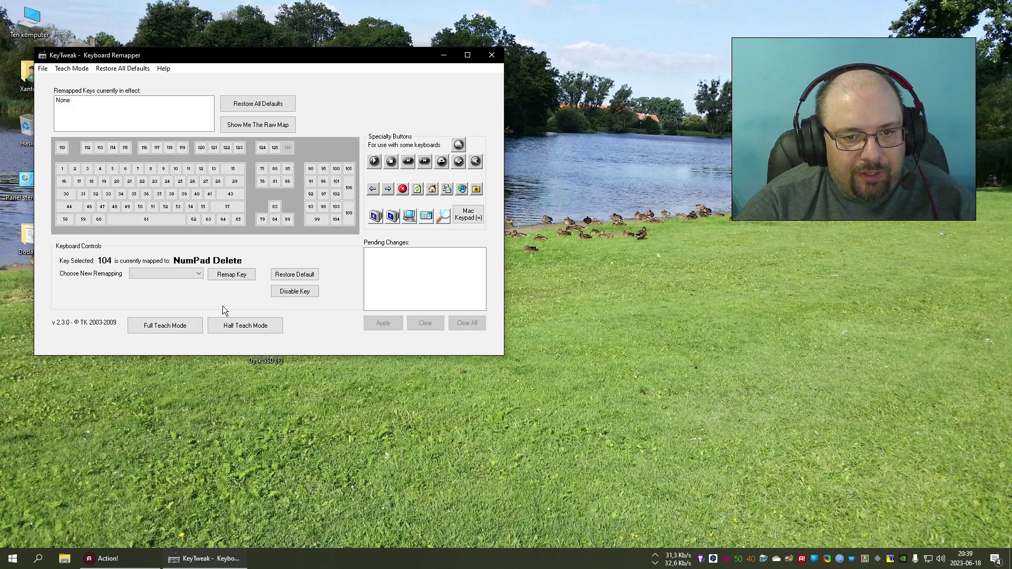
{"action": "left_click", "coordinate": [236, 275]}
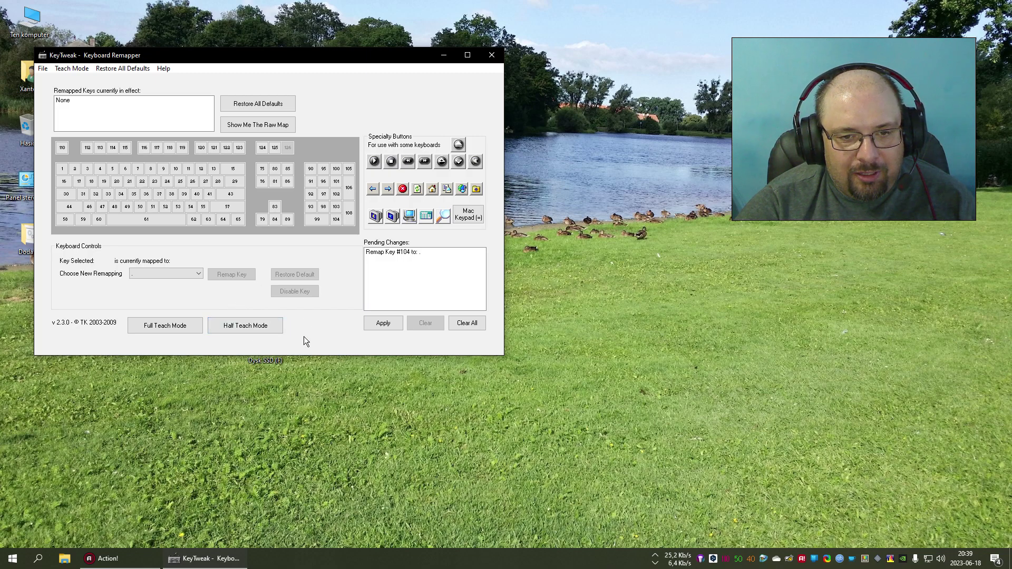
- Apply the pending key remapping, decline the computer restart and close KeyTweak
{"action": "left_click", "coordinate": [380, 323]}
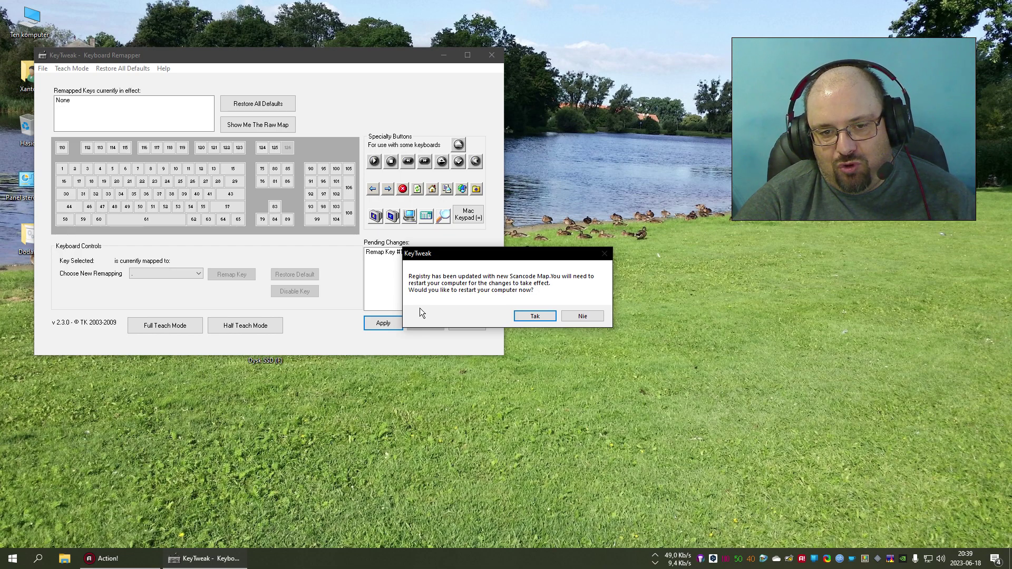
{"action": "left_click", "coordinate": [582, 317]}
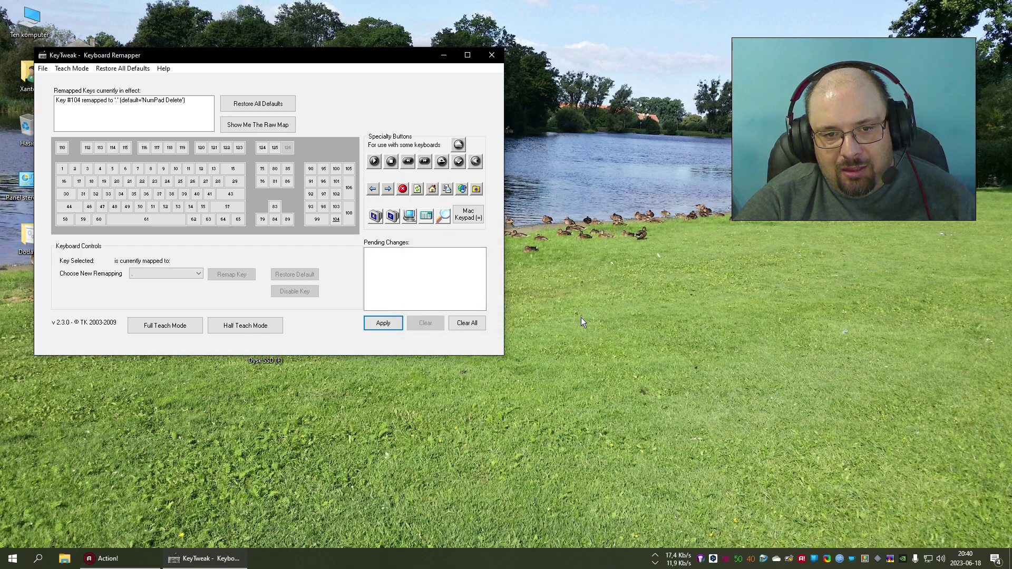
{"action": "left_click", "coordinate": [493, 57]}
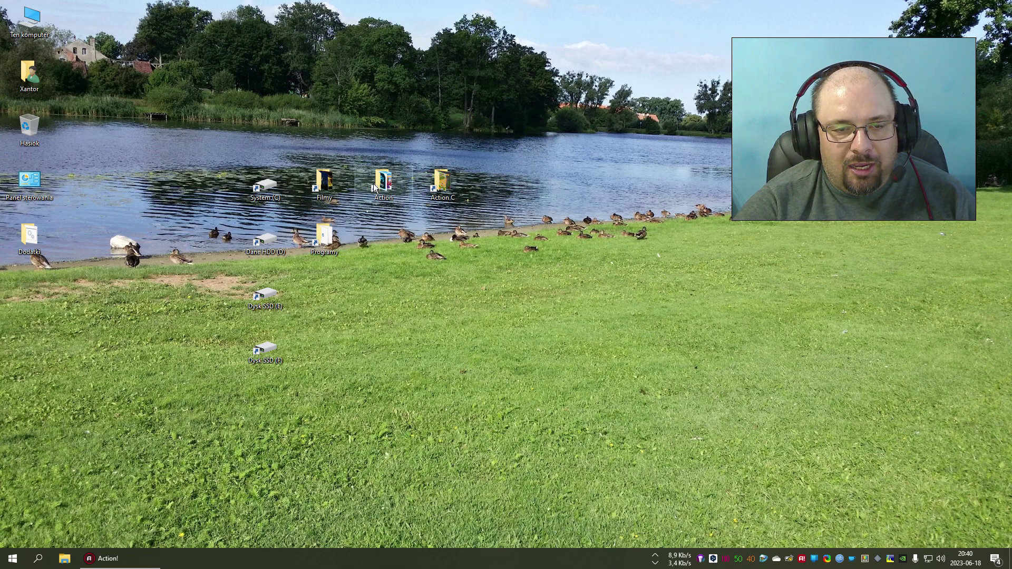
- Reveal the hidden NeXuS dock on the desktop to view its shortcuts
{"action": "mouse_move", "coordinate": [600, 5]}
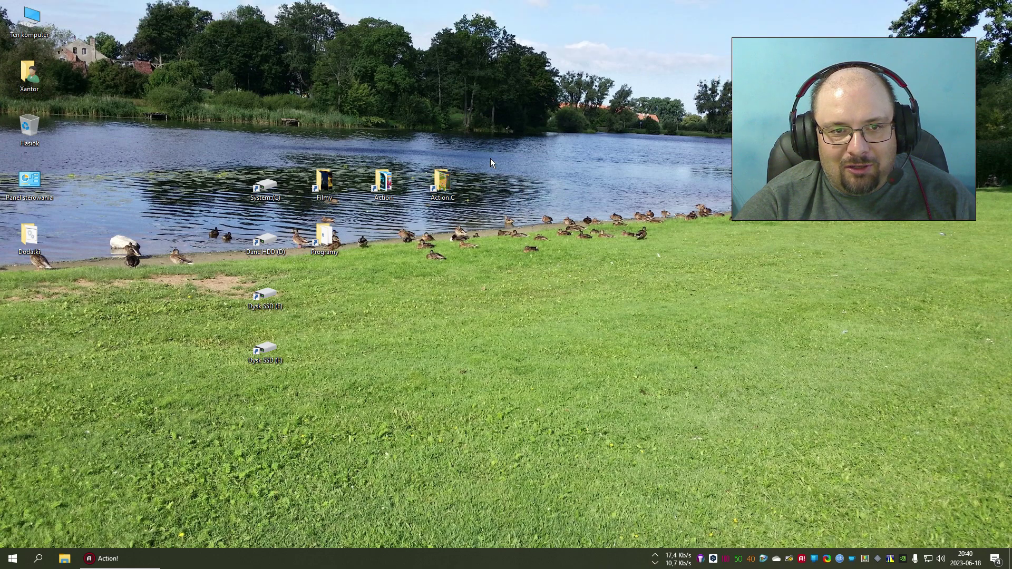
{"action": "mouse_move", "coordinate": [29, 4]}
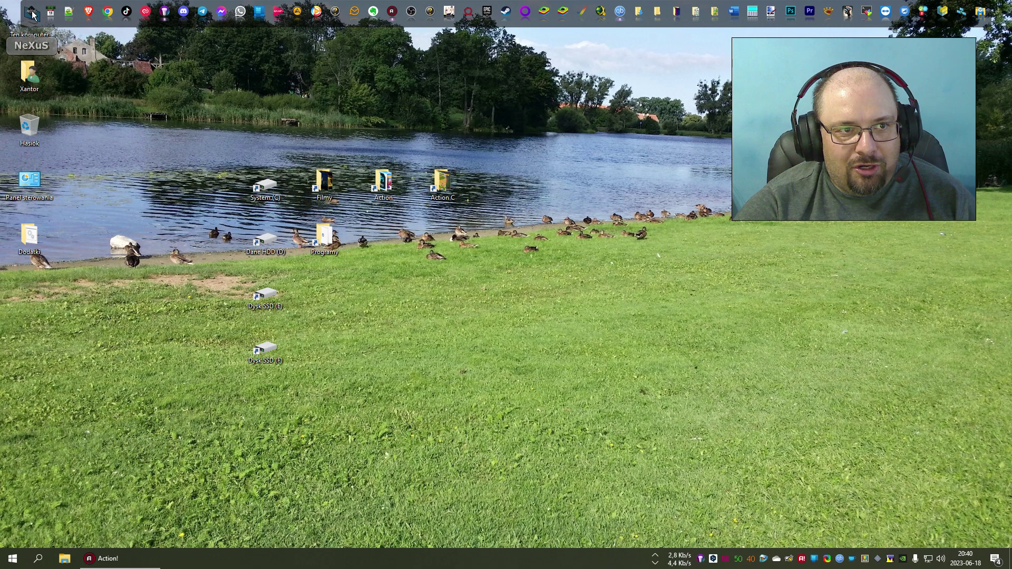
{"action": "left_click", "coordinate": [32, 12]}
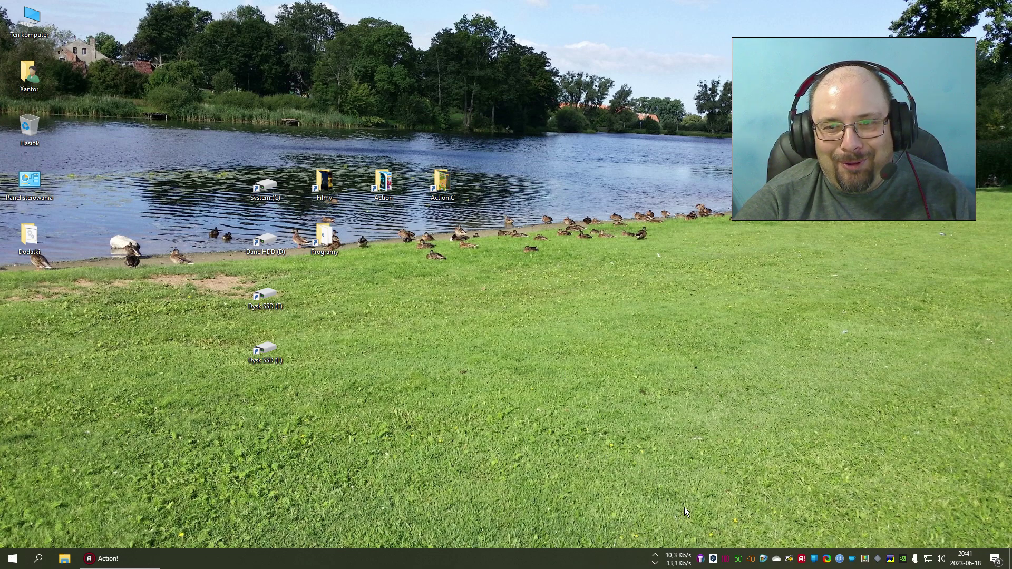
- Open Philips Hue Sync and switch the Sypialnia lights to the Przed spaniem scene, followed by the Energia scene
{"action": "left_click", "coordinate": [701, 559]}
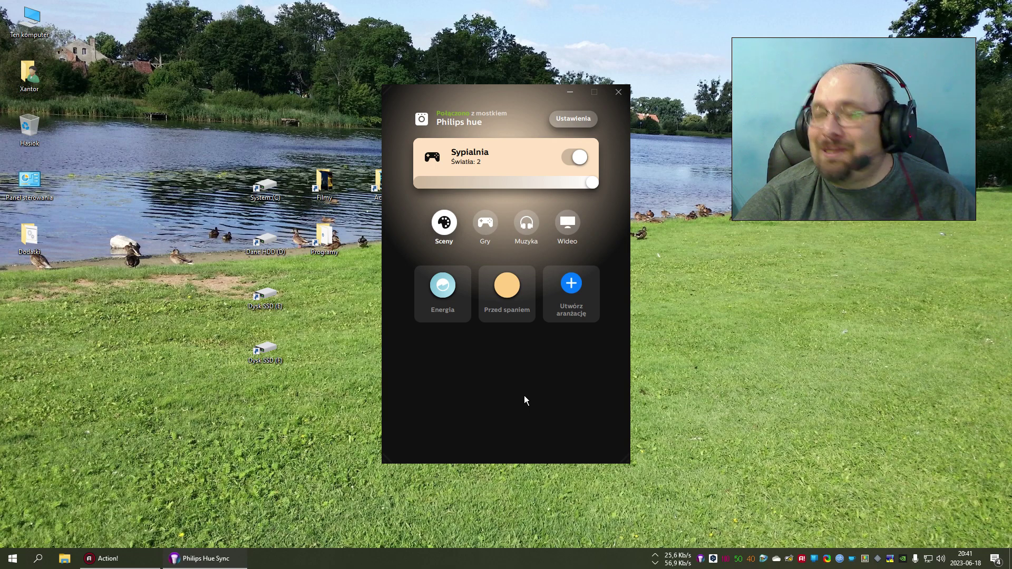
{"action": "left_click", "coordinate": [497, 307]}
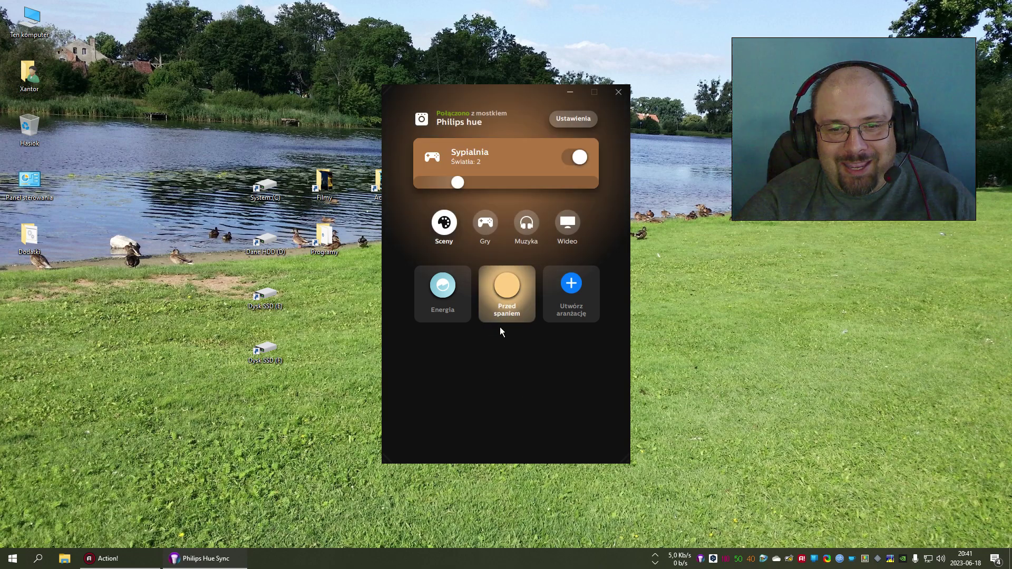
{"action": "left_click", "coordinate": [442, 287]}
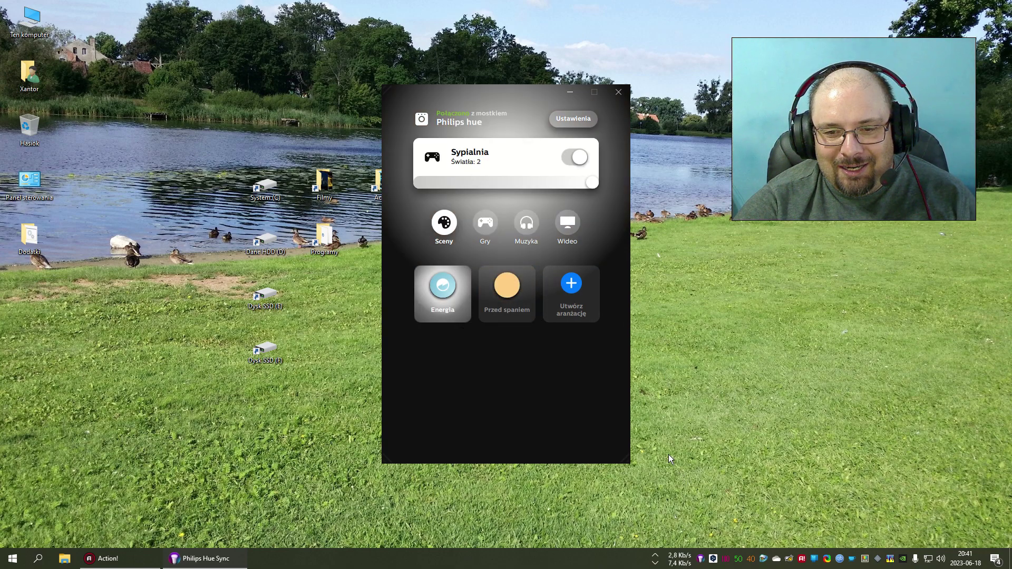
- Move the monitor's brightness slider to its maximum and close the Philips Hue Sync window
{"action": "left_click", "coordinate": [726, 559]}
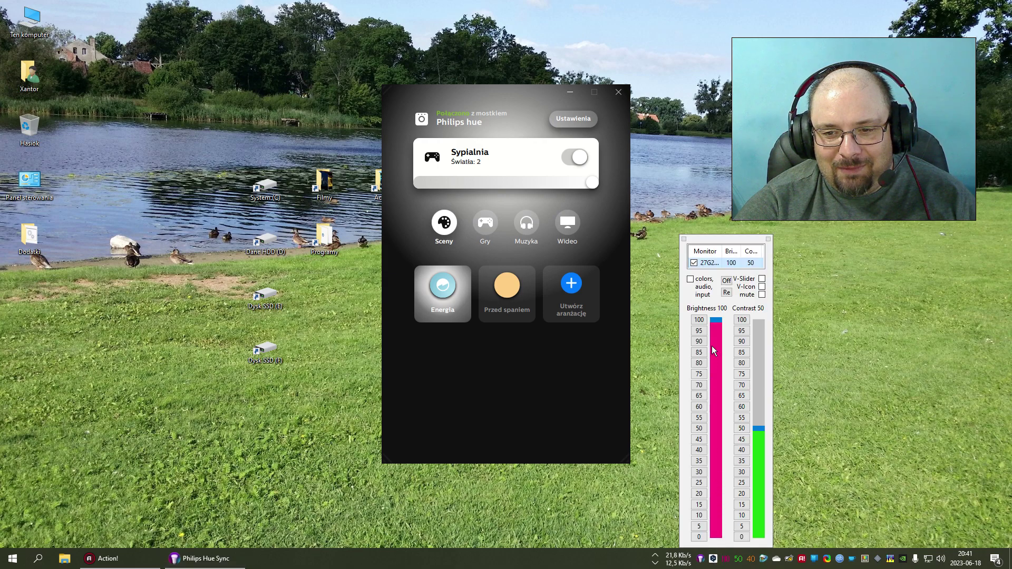
{"action": "left_click_drag", "start_coordinate": [716, 326], "coordinate": [717, 300]}
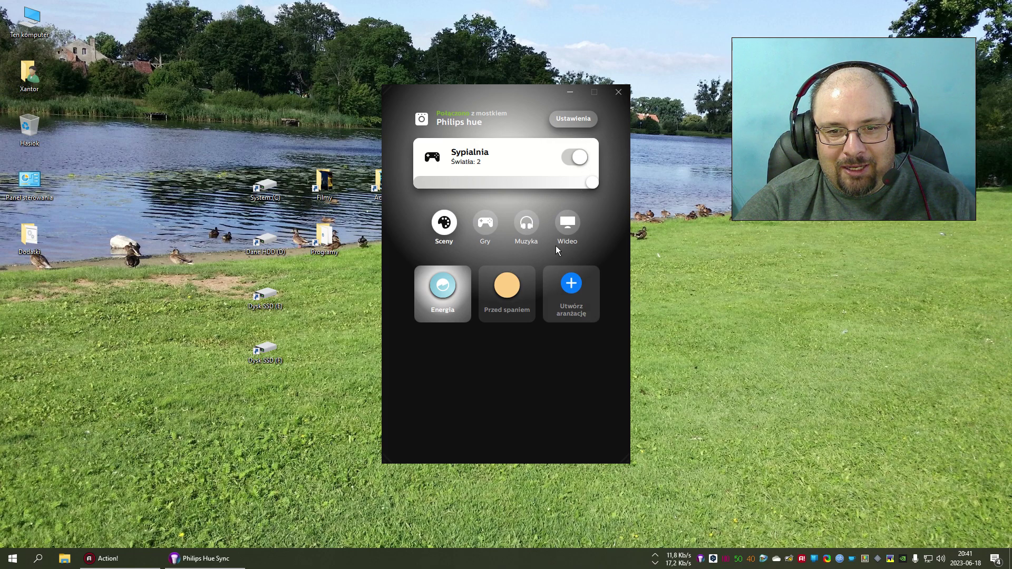
{"action": "left_click", "coordinate": [616, 94]}
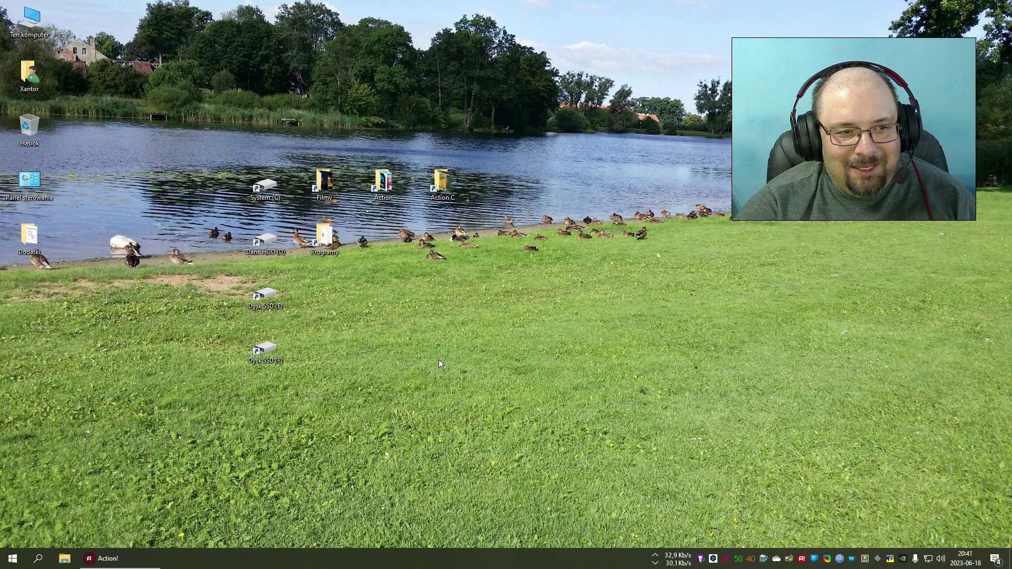
- Look through the Skrypty and Aktualizator subfolders of the desktop's Dodatki folder, and close the folder window
{"action": "double_click", "coordinate": [31, 236]}
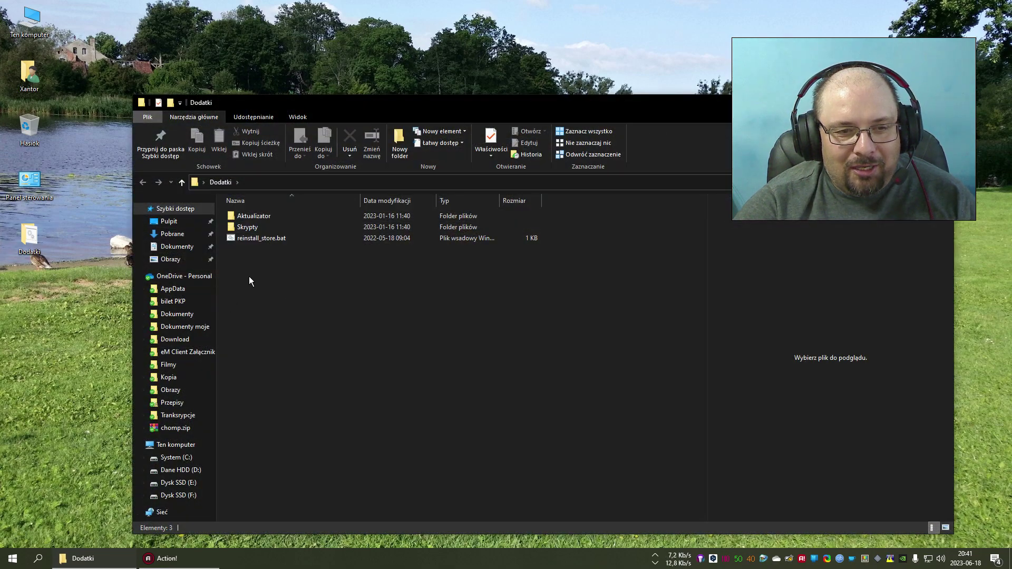
{"action": "double_click", "coordinate": [245, 228]}
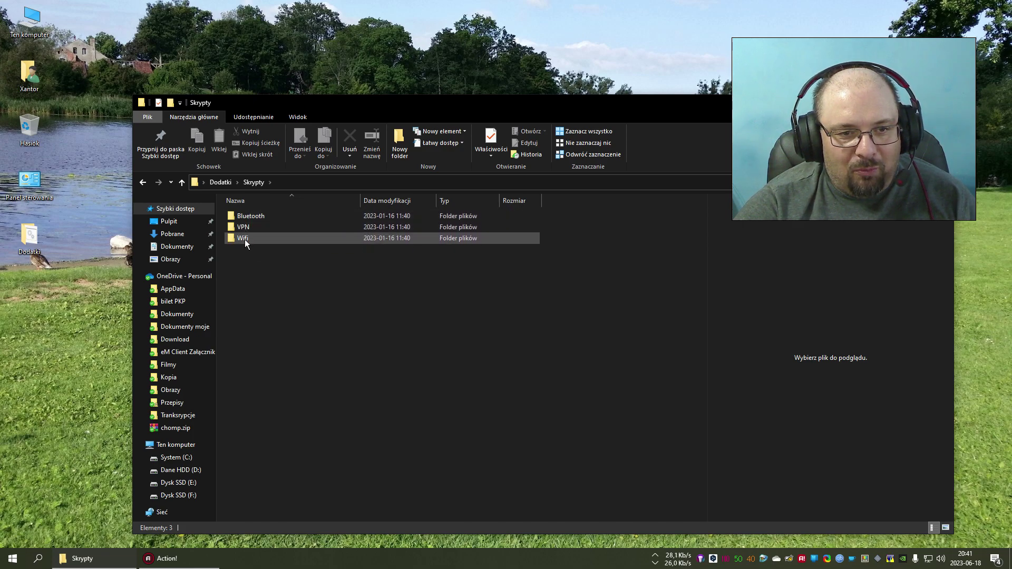
{"action": "left_click", "coordinate": [142, 182]}
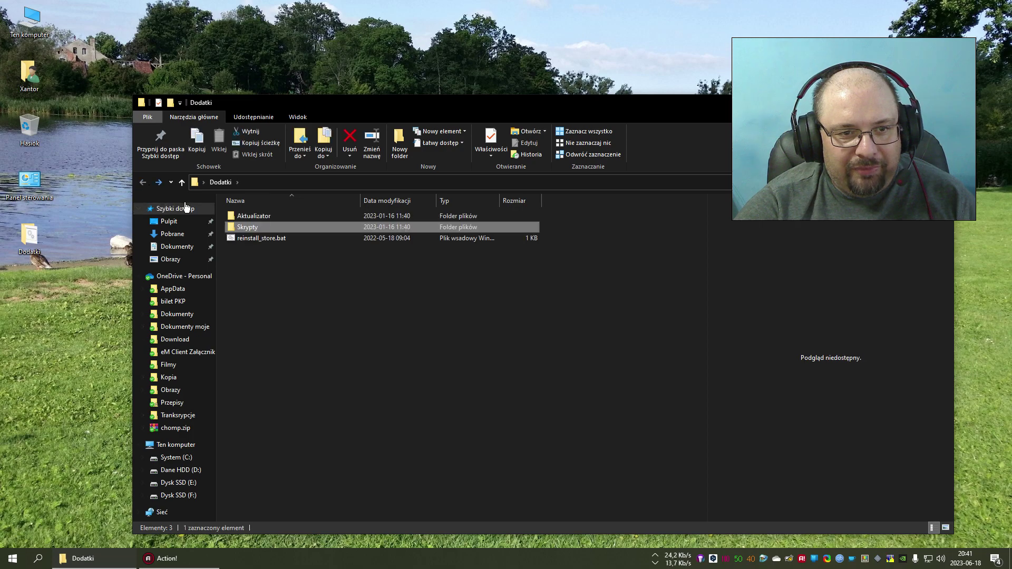
{"action": "double_click", "coordinate": [236, 217]}
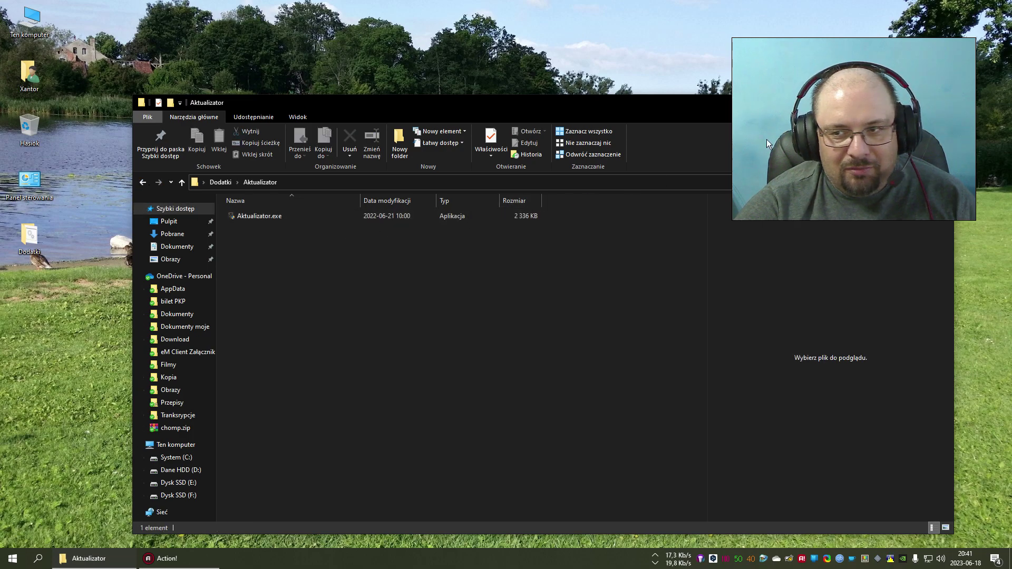
{"action": "left_click", "coordinate": [940, 100]}
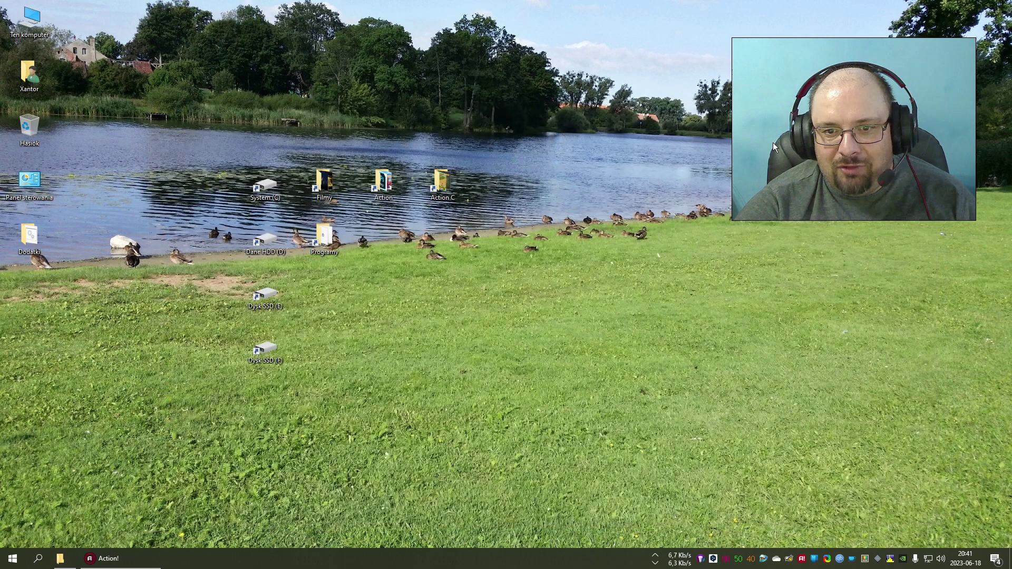
- Launch Instalator Aplikacji from the desktop's Narzedzia GRizzlyOS tools and allow it to make changes
{"action": "right_click", "coordinate": [424, 289]}
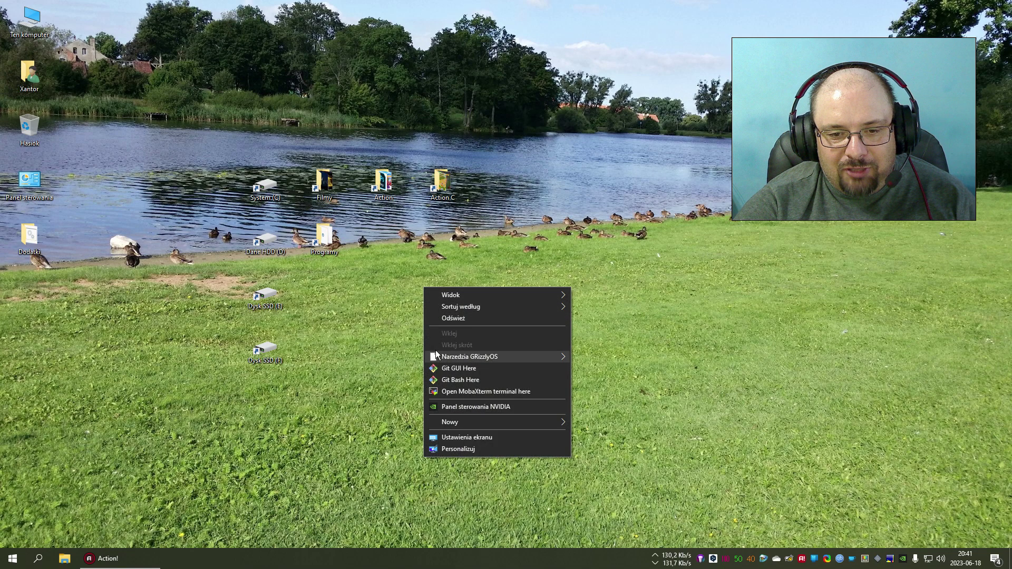
{"action": "mouse_move", "coordinate": [459, 358]}
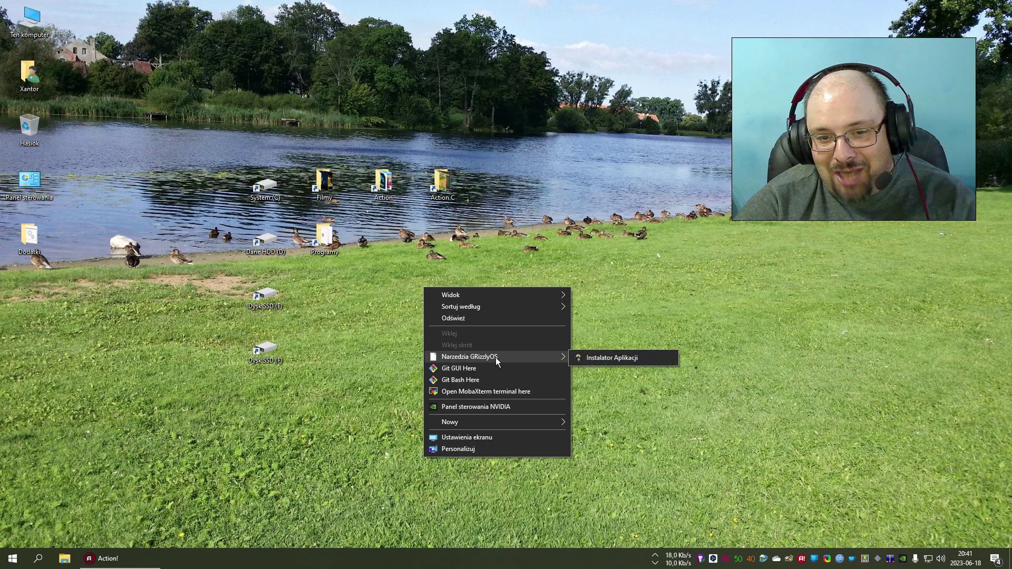
{"action": "left_click", "coordinate": [612, 358]}
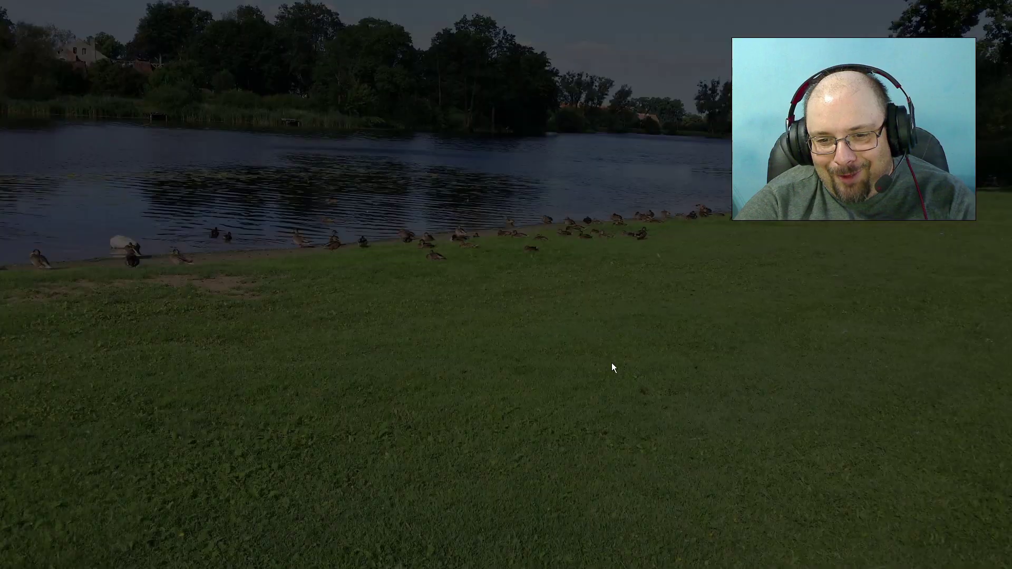
{"action": "left_click", "coordinate": [473, 360]}
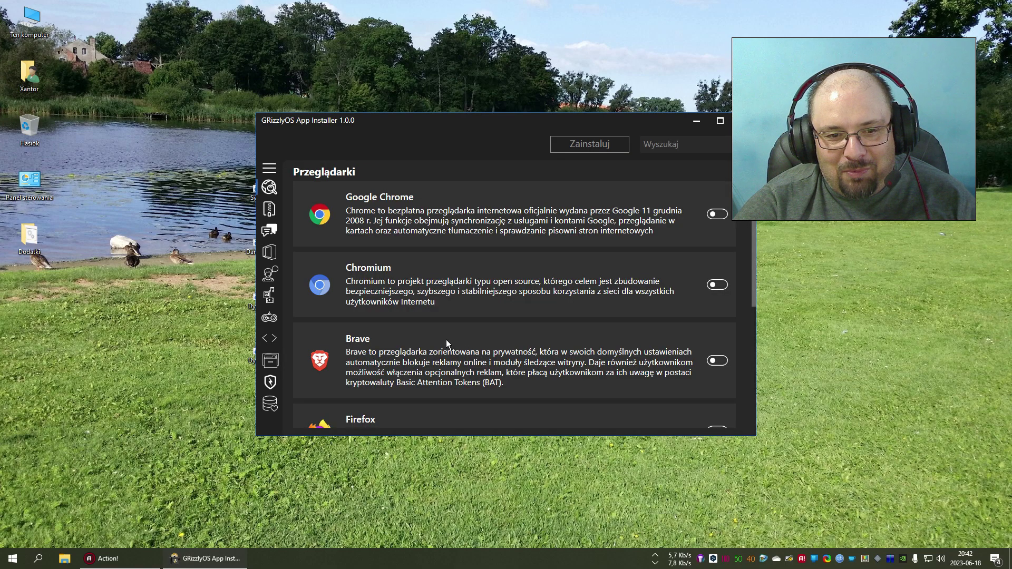
- Look through the apps offered in the Przeglądarki, Archiwa and Komunikacyjne categories of the installer
{"action": "scroll", "coordinate": [414, 313], "scroll_direction": "down", "scroll_amount": 5}
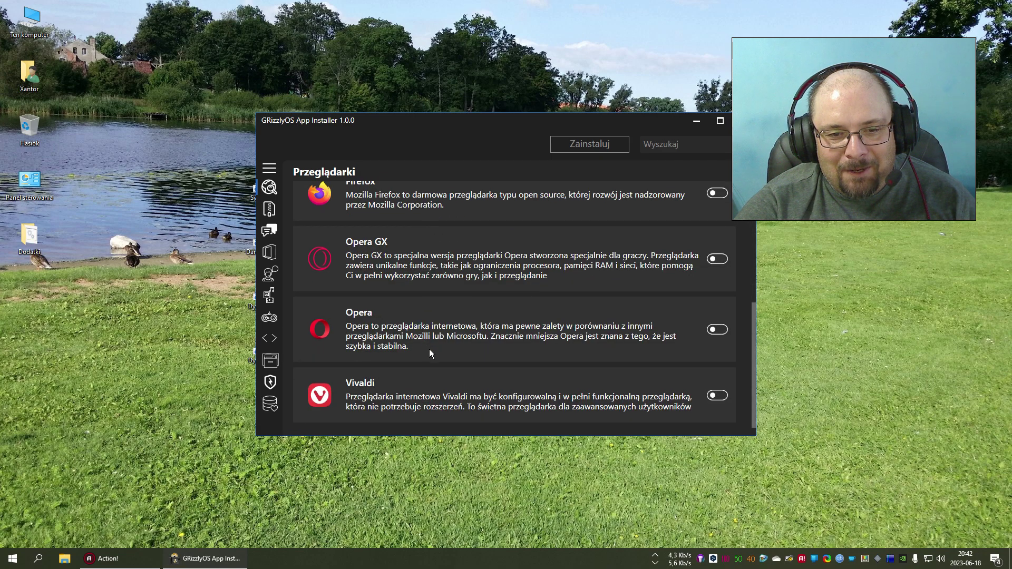
{"action": "left_click", "coordinate": [268, 214]}
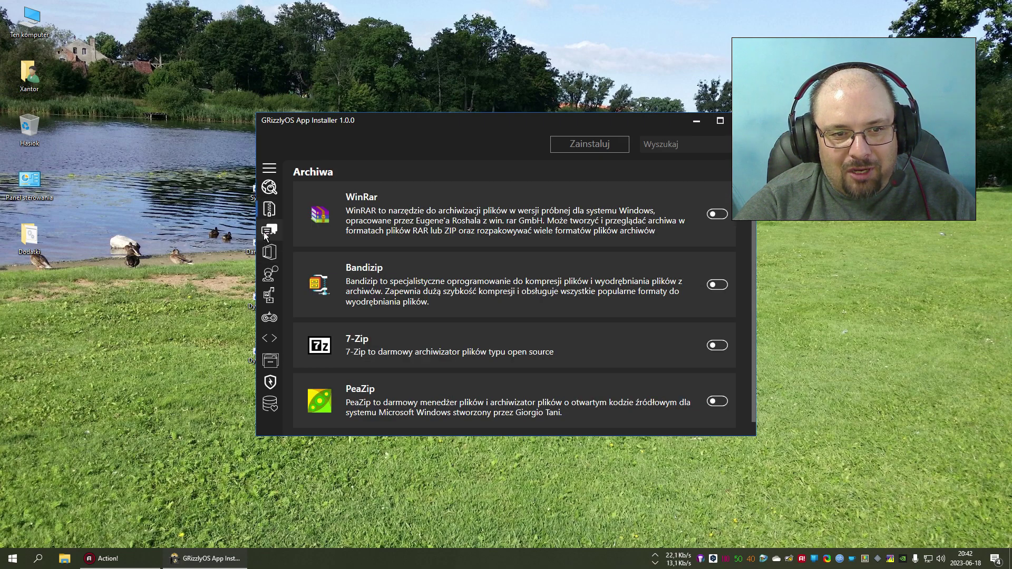
{"action": "left_click", "coordinate": [265, 230]}
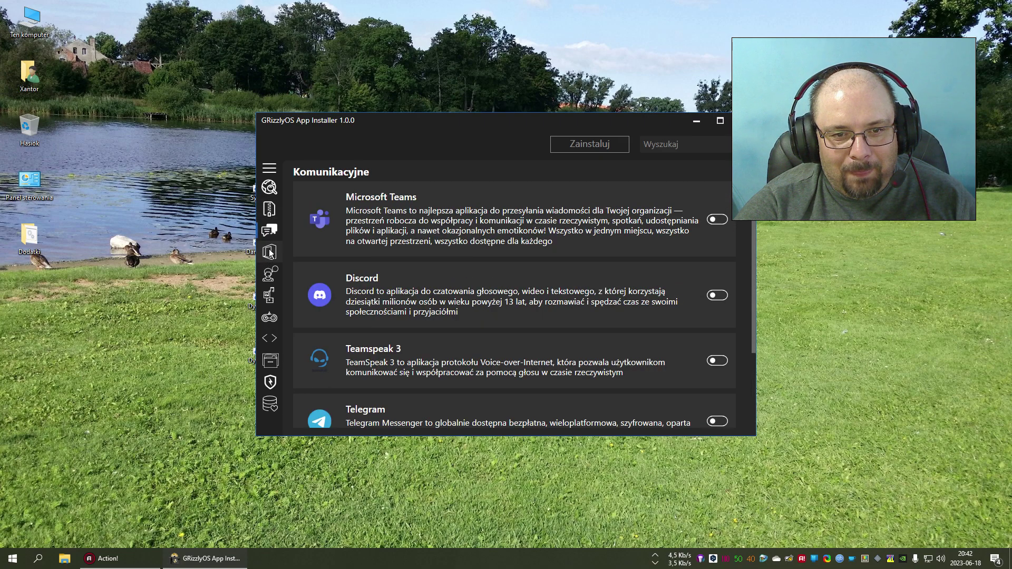
{"action": "left_click", "coordinate": [269, 248]}
{"action": "left_click", "coordinate": [270, 230]}
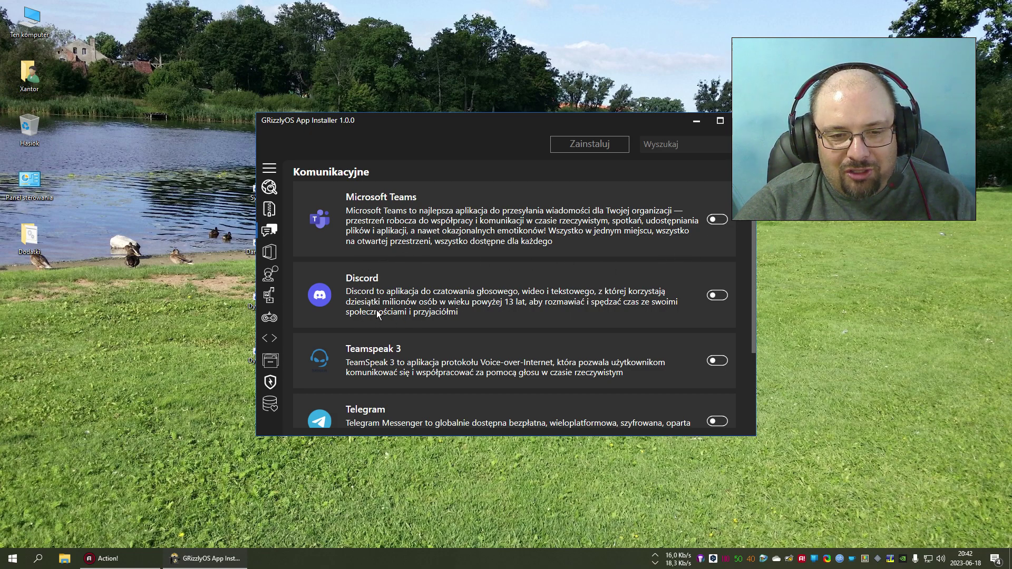
{"action": "scroll", "coordinate": [420, 306], "scroll_direction": "down", "scroll_amount": 1}
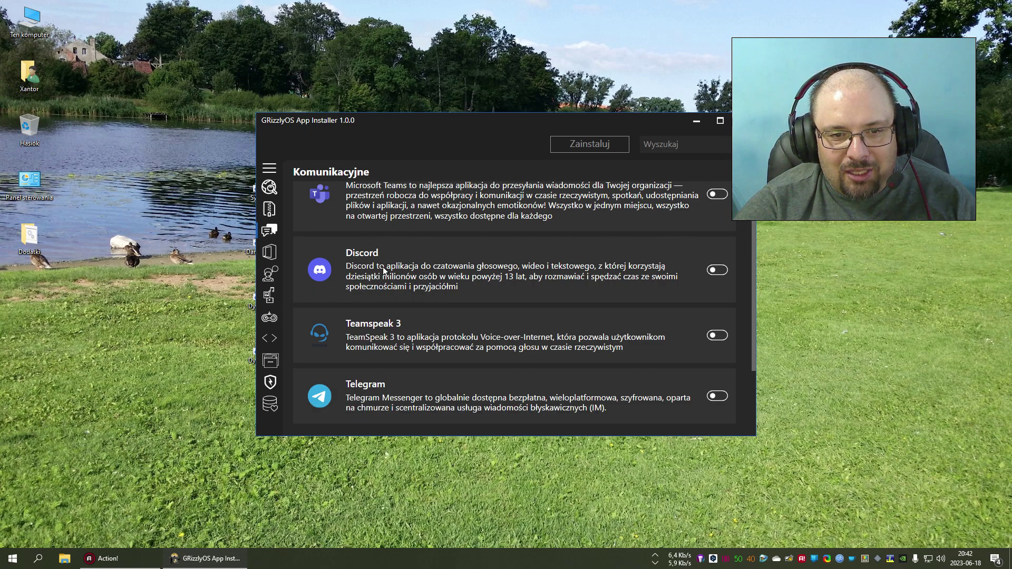
- Return to the Przeglądarki category and review its list of web browsers again from Google Chrome onward
{"action": "left_click", "coordinate": [268, 187]}
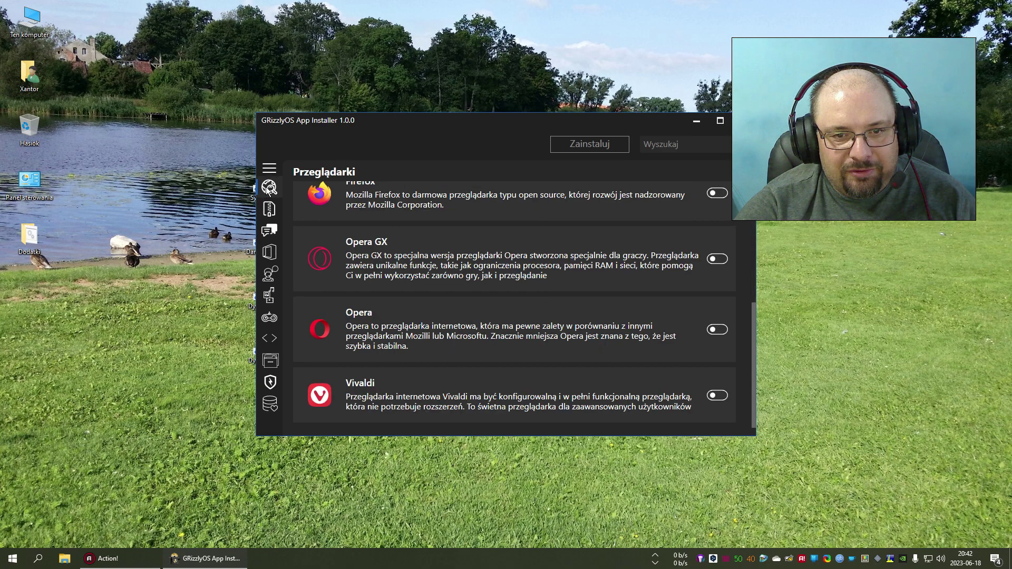
{"action": "scroll", "coordinate": [408, 347], "scroll_direction": "up", "scroll_amount": 5}
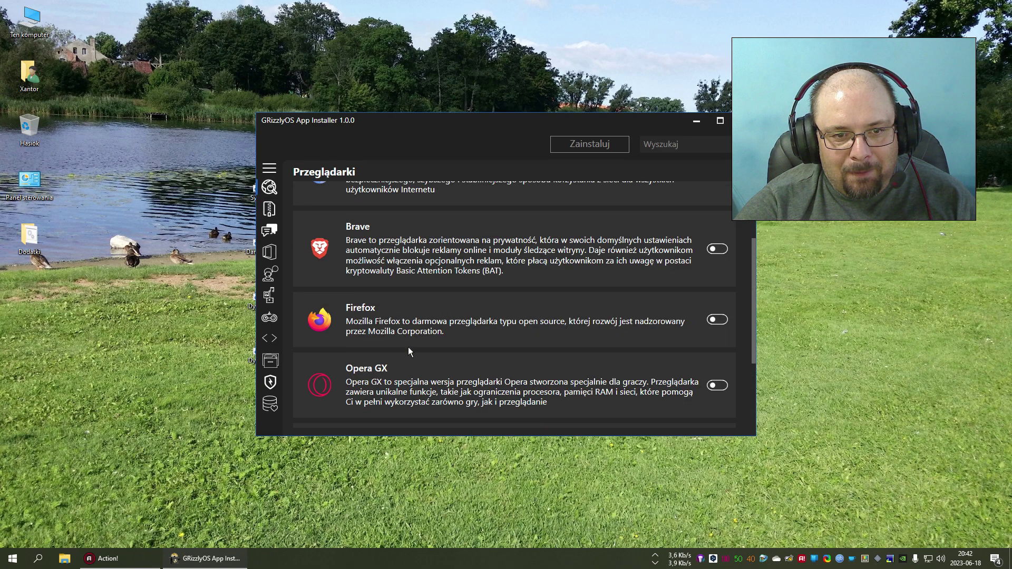
{"action": "scroll", "coordinate": [414, 348], "scroll_direction": "up", "scroll_amount": 5}
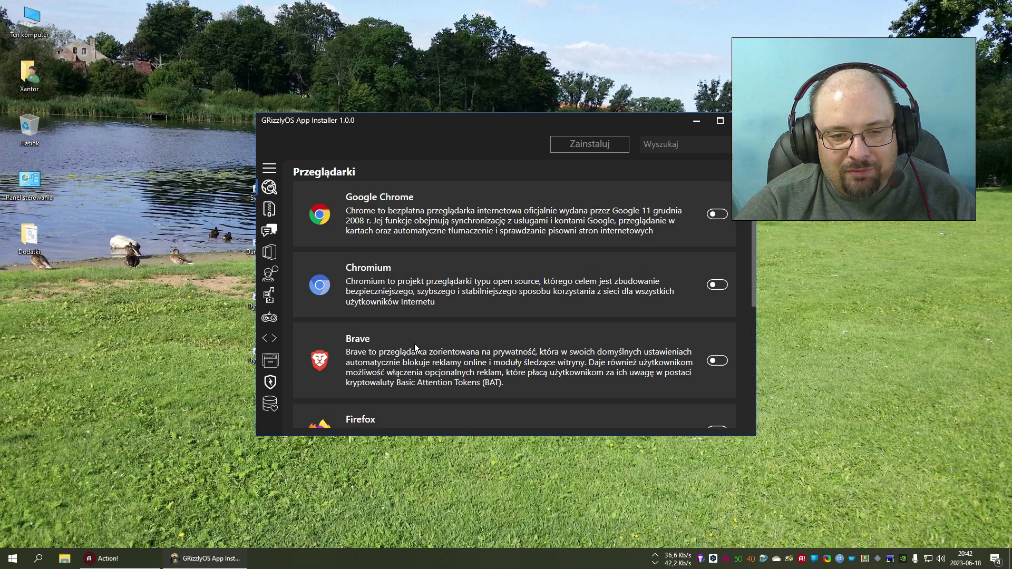
{"action": "scroll", "coordinate": [415, 348], "scroll_direction": "down", "scroll_amount": 5}
{"action": "scroll", "coordinate": [415, 348], "scroll_direction": "down", "scroll_amount": 2}
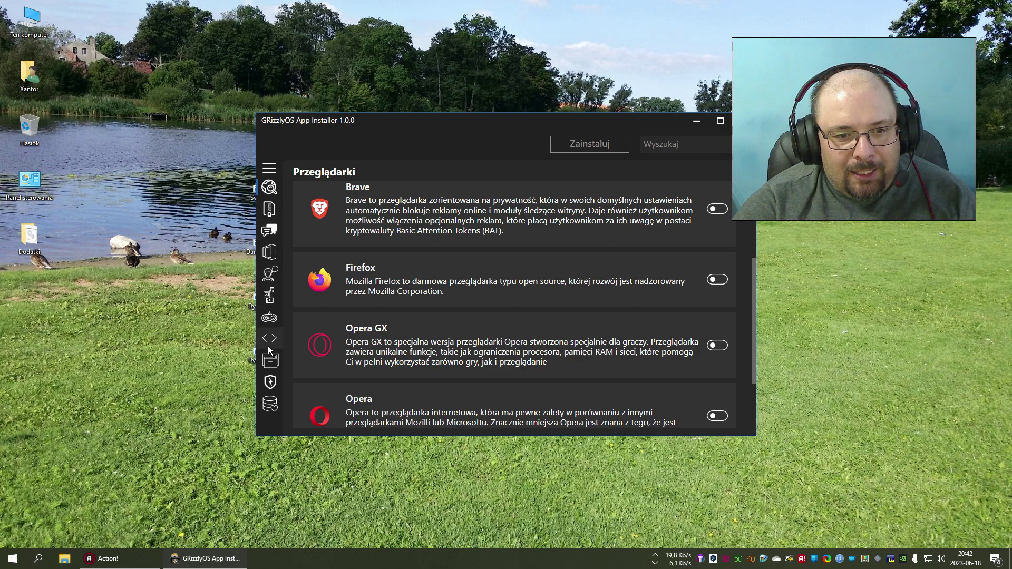
- Check the Bezpieczeństwo category briefly and look through the full list of apps in the Pozostałe category
{"action": "left_click", "coordinate": [271, 401]}
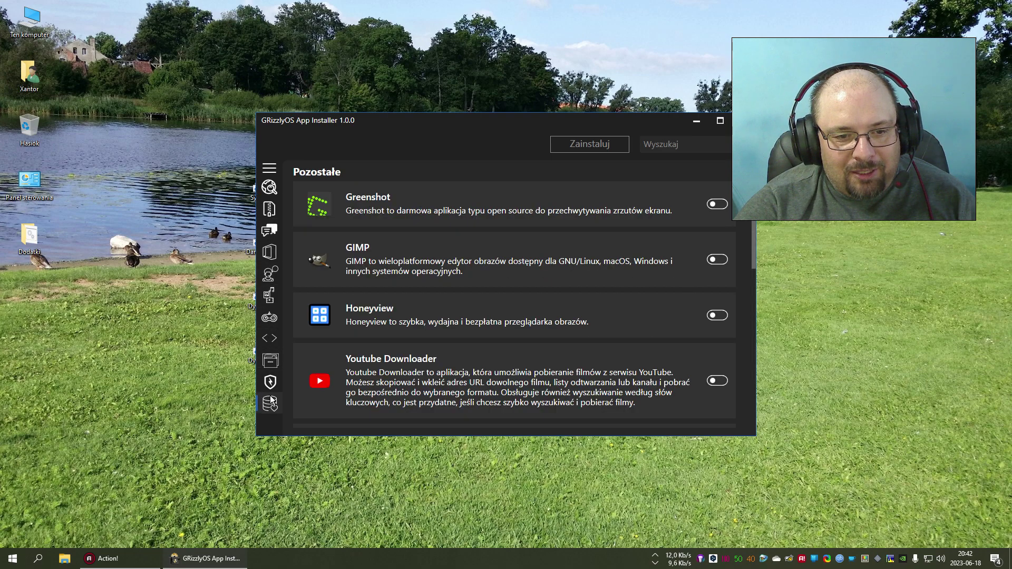
{"action": "left_click", "coordinate": [271, 384]}
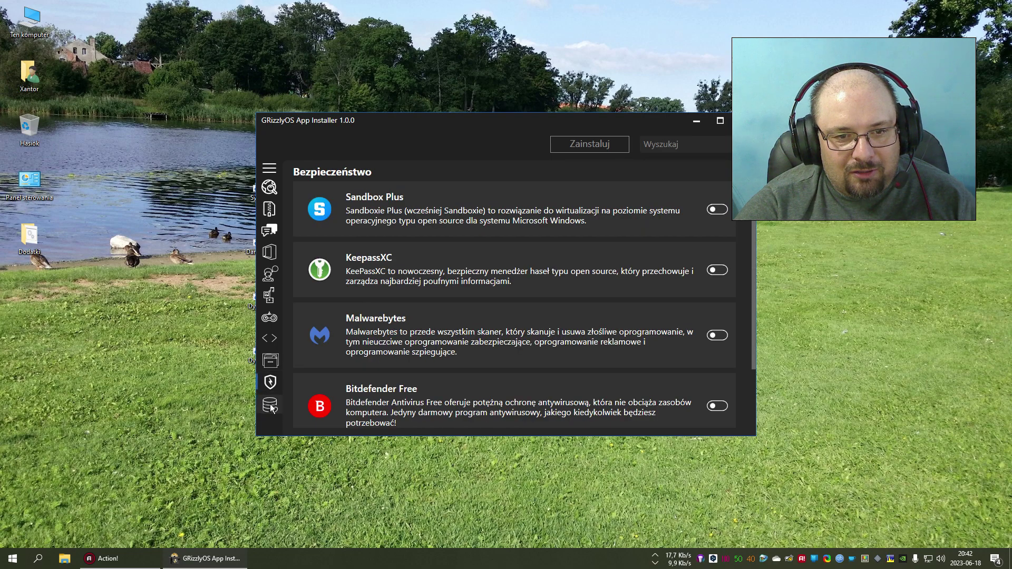
{"action": "left_click", "coordinate": [271, 406]}
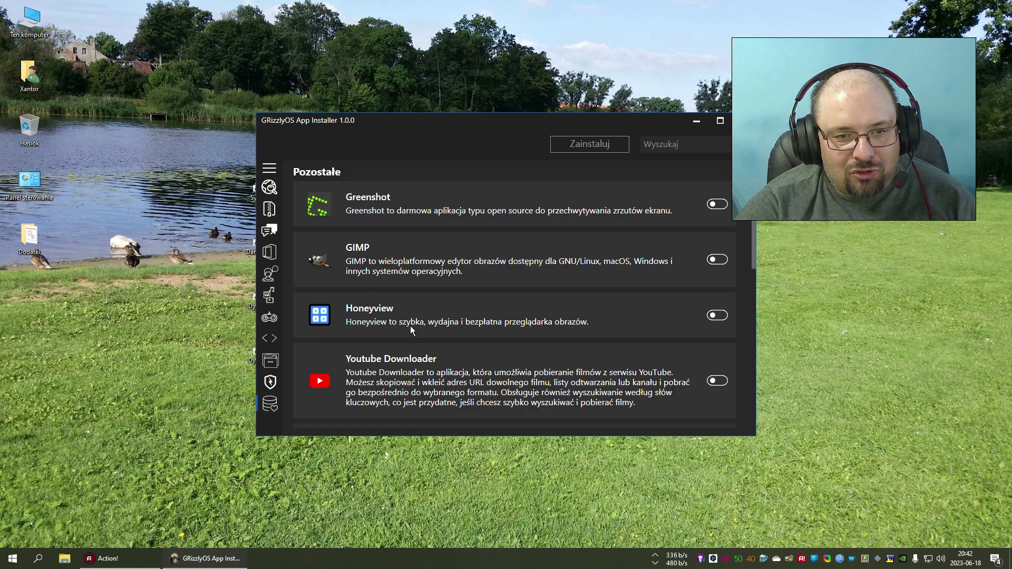
{"action": "scroll", "coordinate": [439, 322], "scroll_direction": "down", "scroll_amount": 4}
{"action": "scroll", "coordinate": [440, 322], "scroll_direction": "down", "scroll_amount": 4}
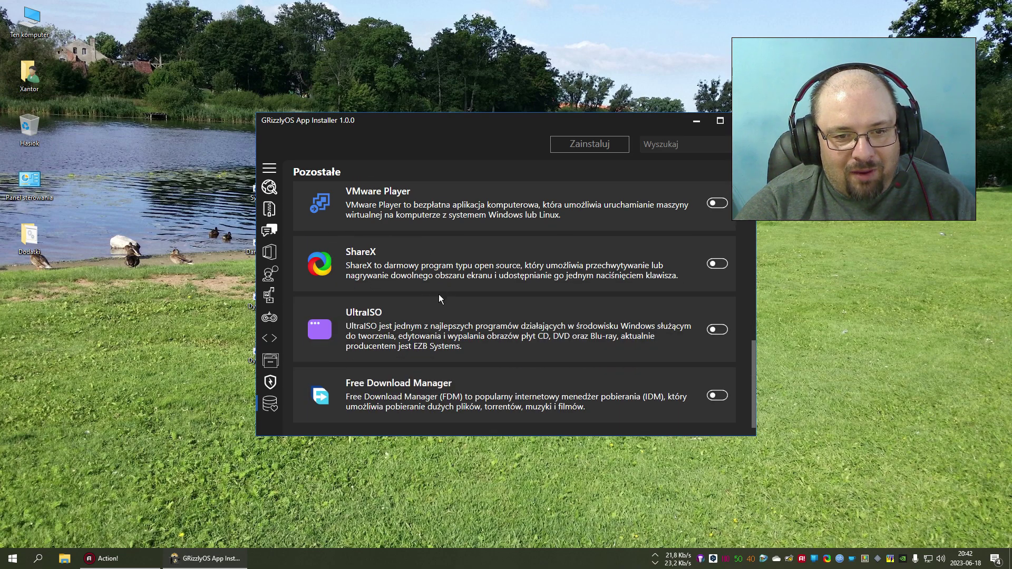
- Revisit the Bezpieczeństwo category and look through the whole Games Launchers list
{"action": "left_click", "coordinate": [271, 381]}
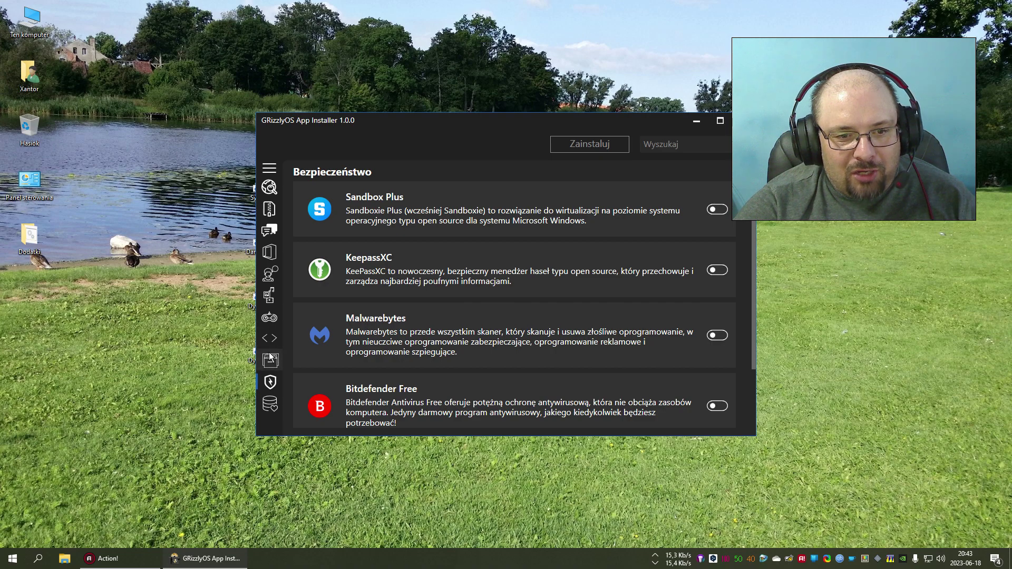
{"action": "left_click", "coordinate": [271, 359]}
{"action": "left_click", "coordinate": [269, 317]}
{"action": "scroll", "coordinate": [448, 323], "scroll_direction": "down", "scroll_amount": 2}
{"action": "scroll", "coordinate": [448, 322], "scroll_direction": "up", "scroll_amount": 2}
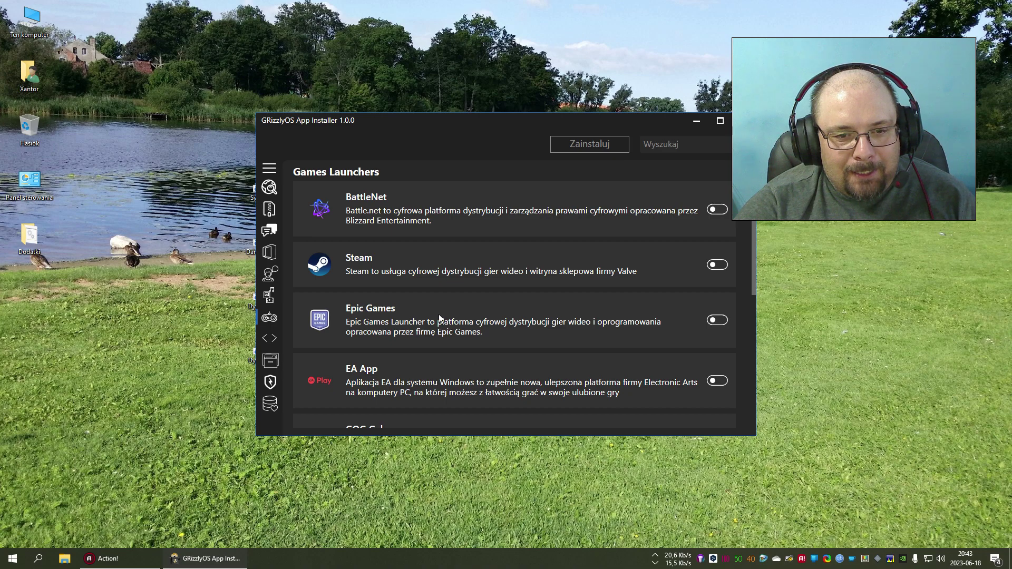
{"action": "scroll", "coordinate": [438, 314], "scroll_direction": "down", "scroll_amount": 3}
{"action": "scroll", "coordinate": [439, 314], "scroll_direction": "down", "scroll_amount": 2}
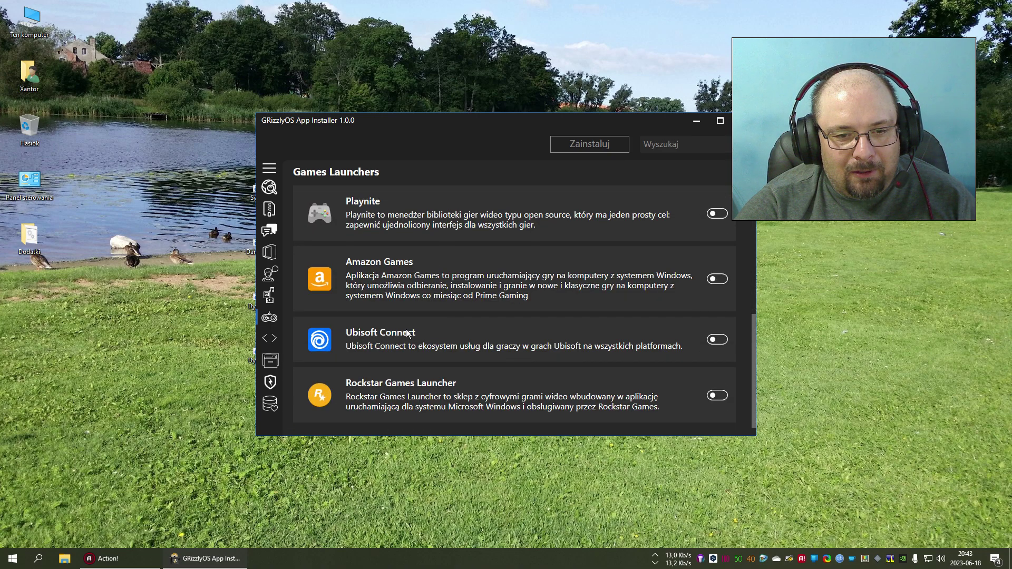
{"action": "scroll", "coordinate": [419, 394], "scroll_direction": "up", "scroll_amount": 5}
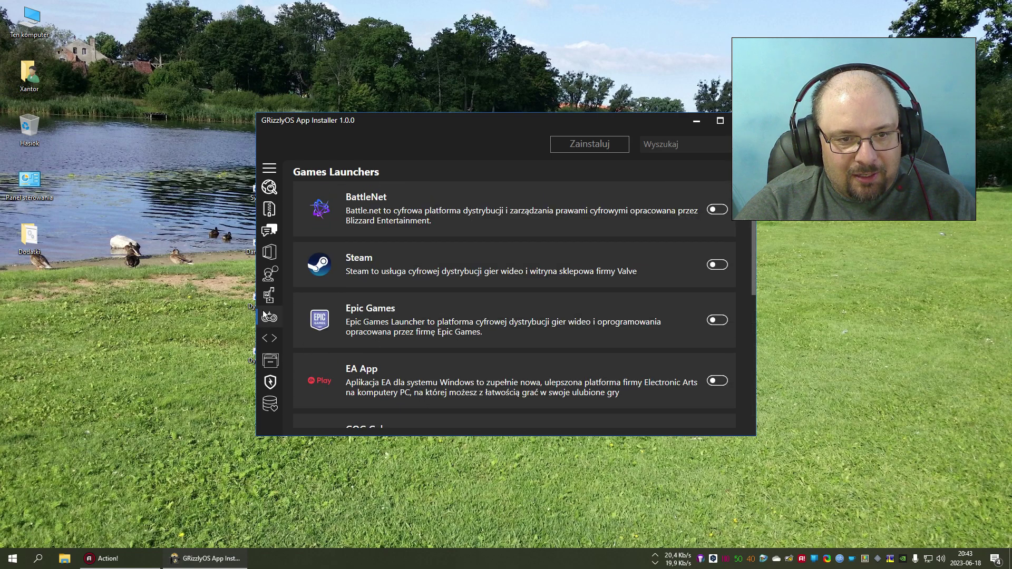
- Look through the Mutlimedialne and Biurowe app categories, and close the GRizzlyOS App Installer
{"action": "left_click", "coordinate": [272, 300]}
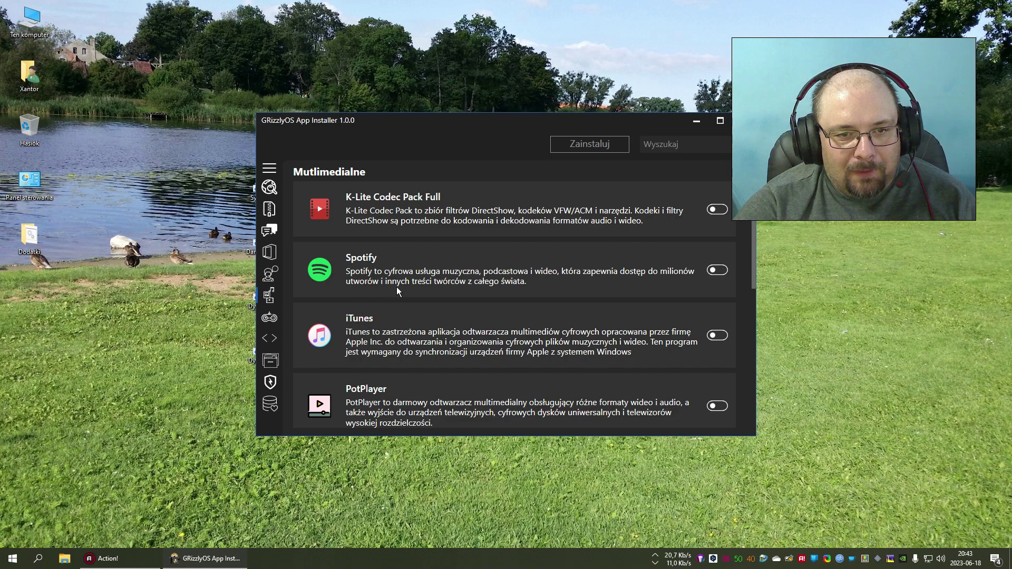
{"action": "scroll", "coordinate": [433, 291], "scroll_direction": "down", "scroll_amount": 3}
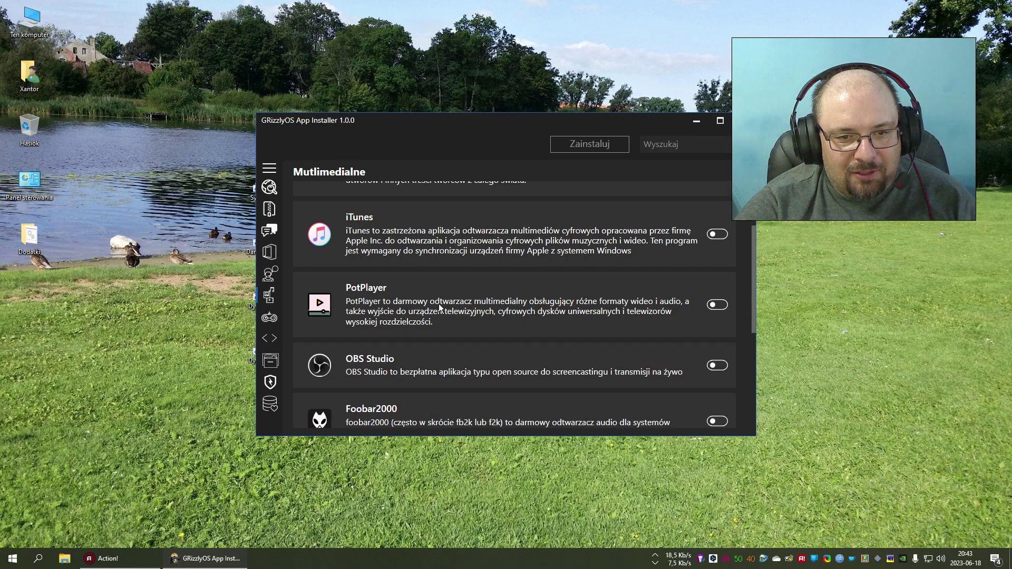
{"action": "scroll", "coordinate": [438, 303], "scroll_direction": "down", "scroll_amount": 1}
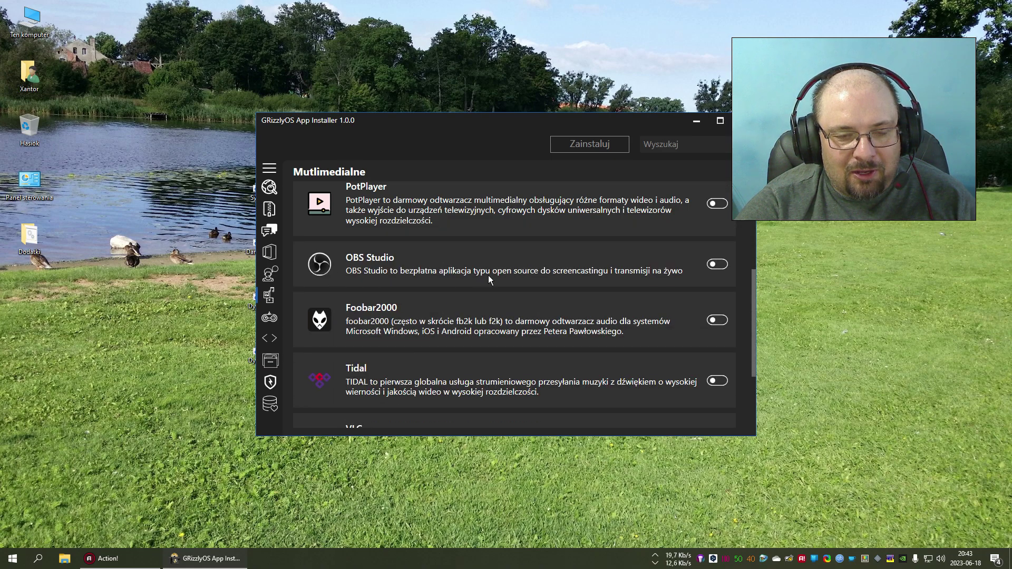
{"action": "scroll", "coordinate": [425, 320], "scroll_direction": "down", "scroll_amount": 2}
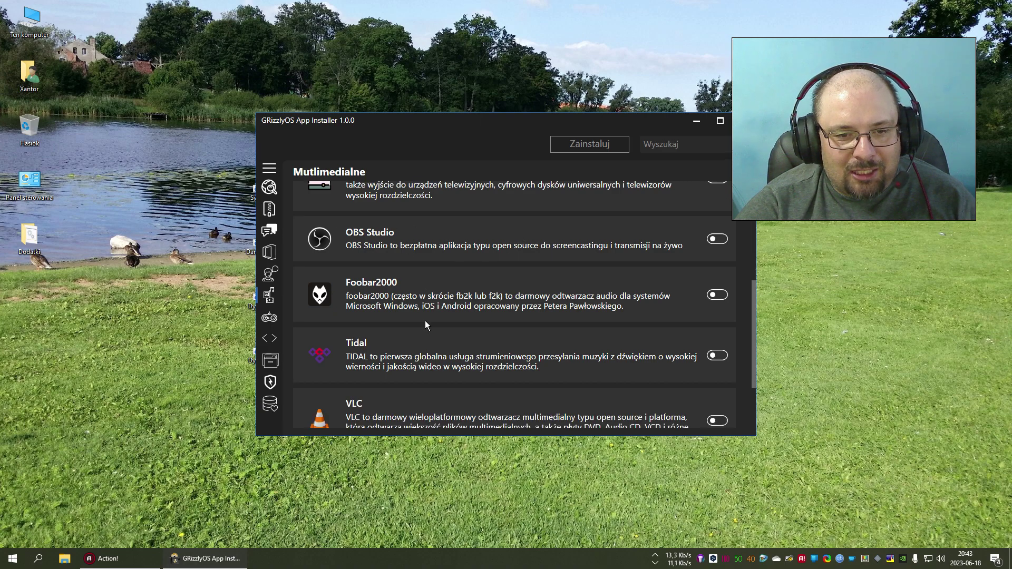
{"action": "scroll", "coordinate": [427, 319], "scroll_direction": "down", "scroll_amount": 1}
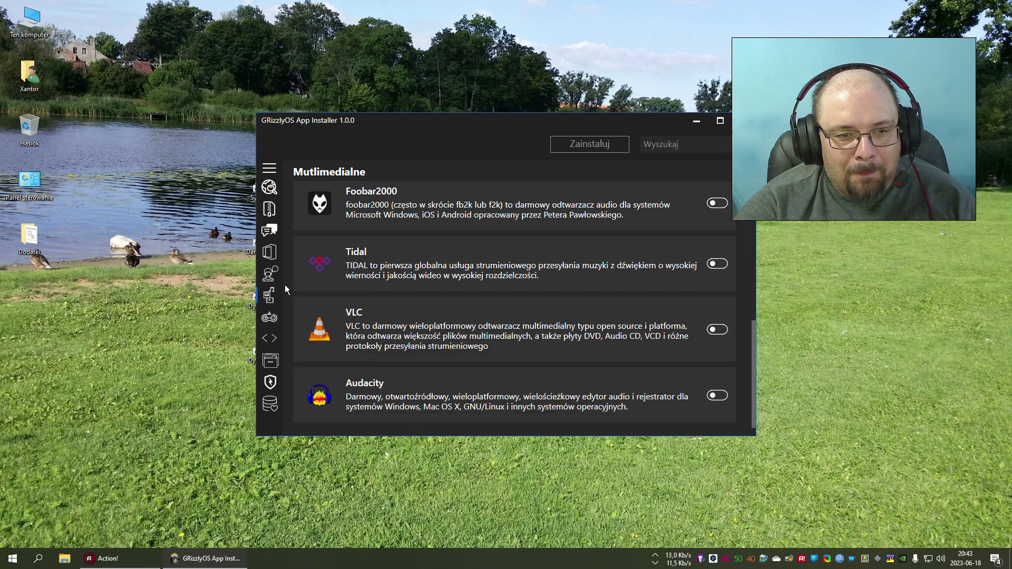
{"action": "left_click", "coordinate": [270, 253]}
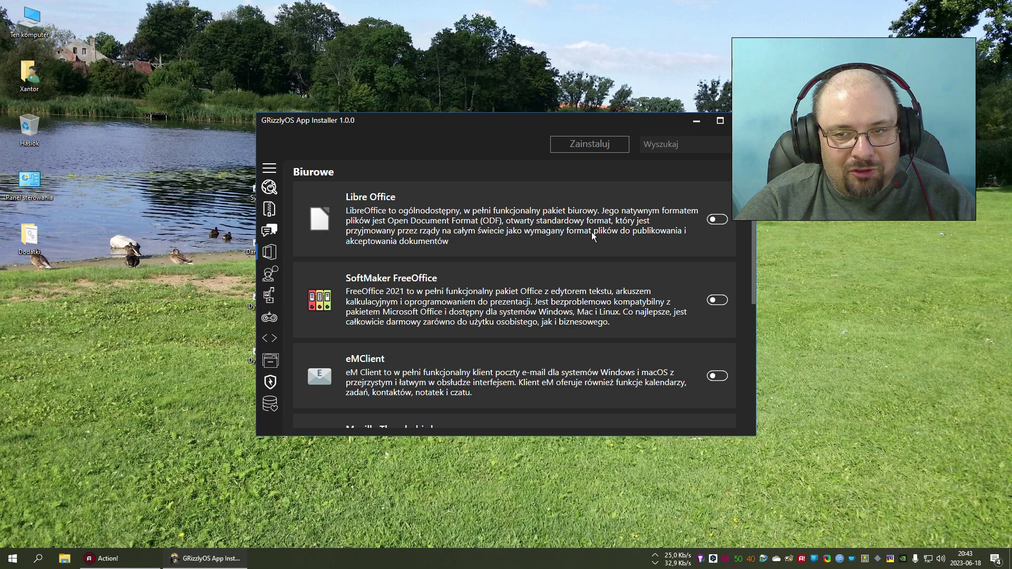
{"action": "left_click", "coordinate": [734, 125]}
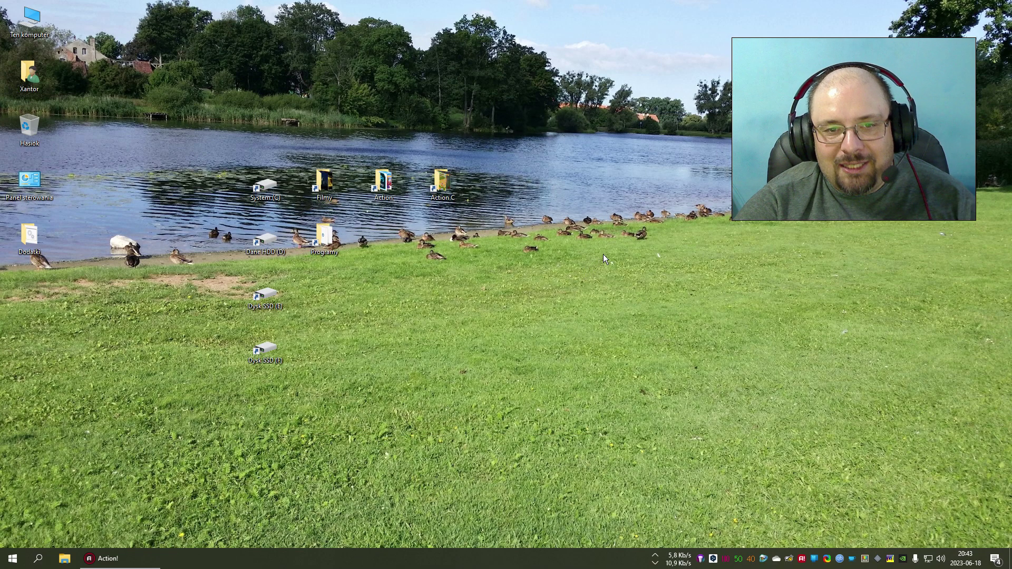